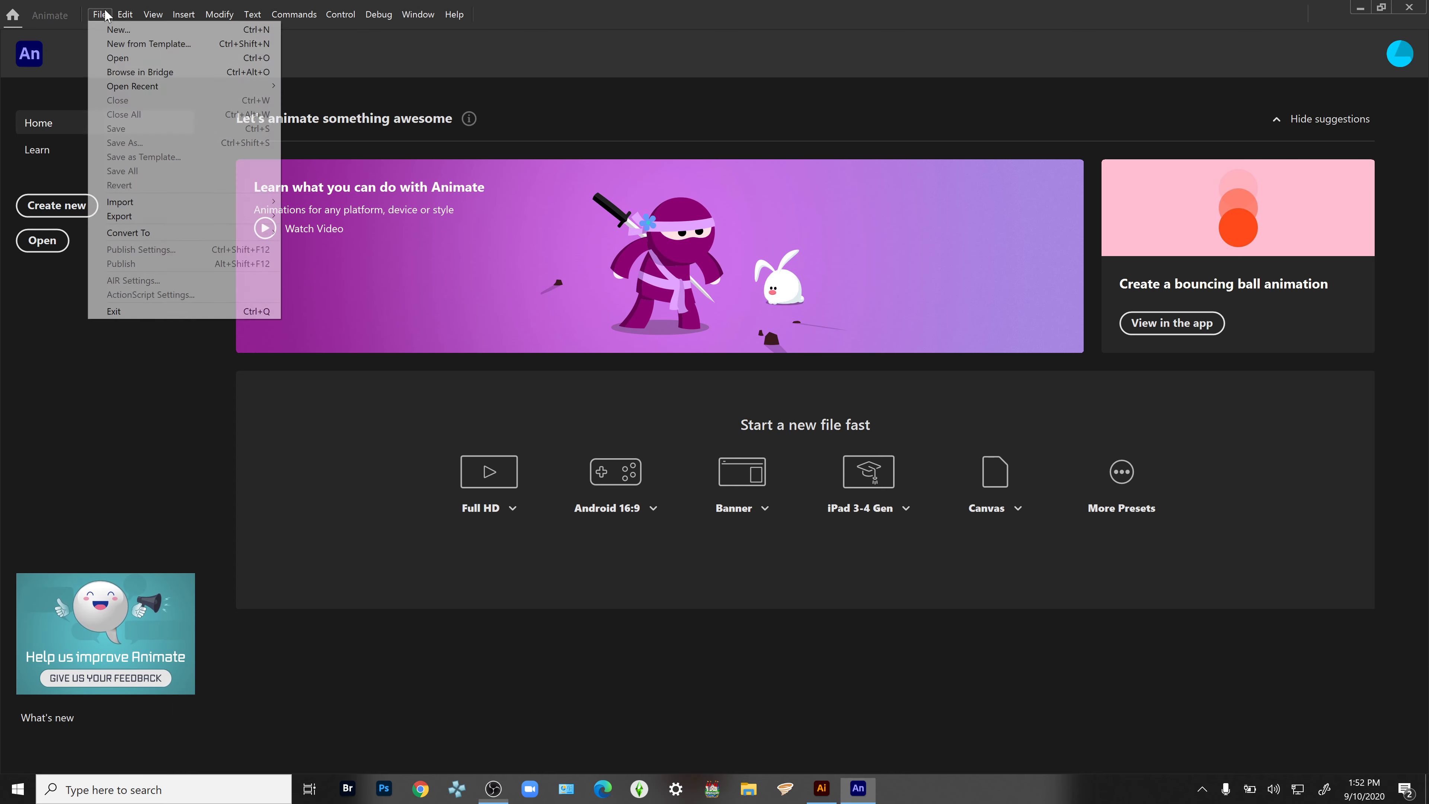
# Step: Create a new character animation document 1940 pixels wide and 1080 pixels high at 12 fps for ActionScript 3.0
pyautogui.click(110, 14)
pyautogui.click(108, 14)
pyautogui.click(106, 30)
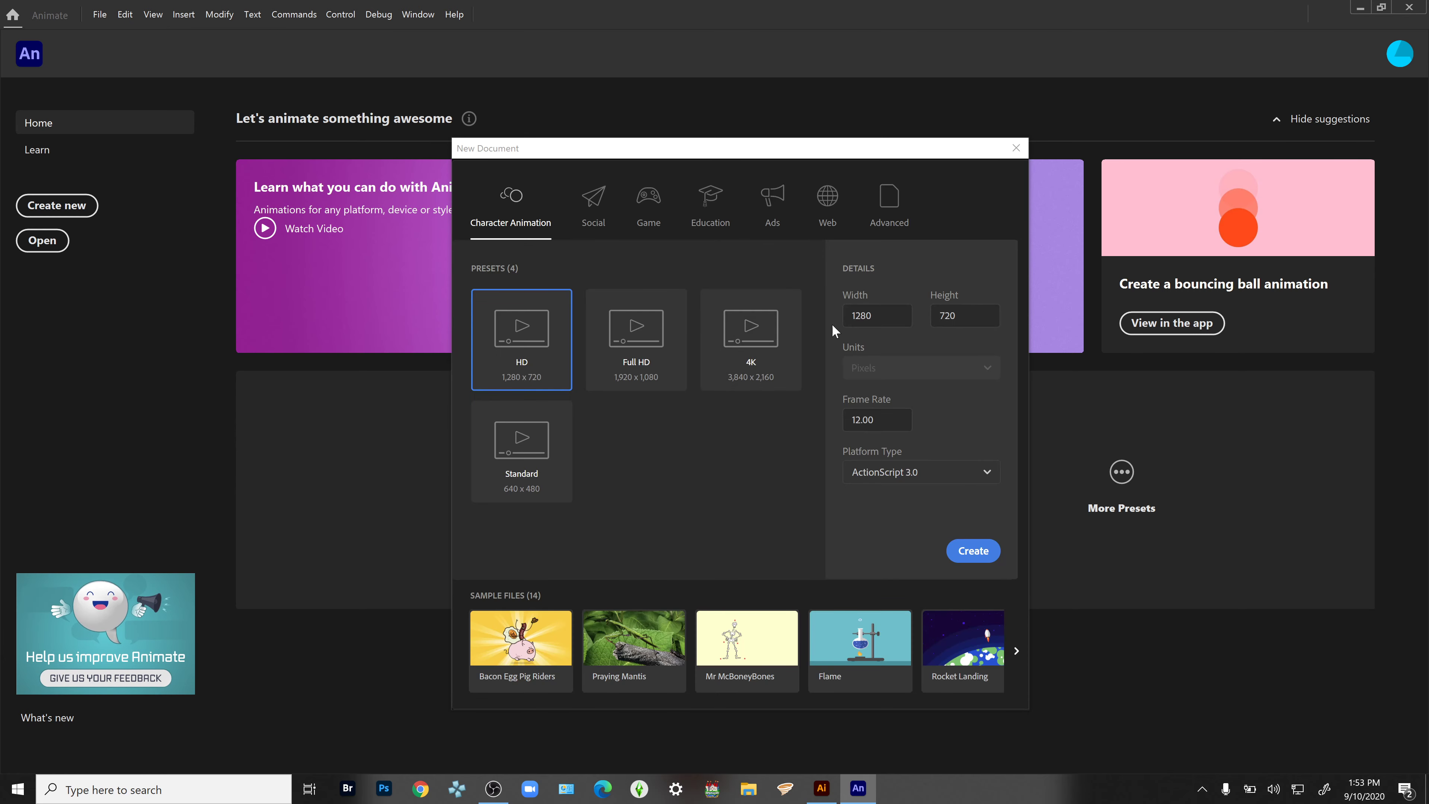
pyautogui.click(876, 315)
pyautogui.write('1')
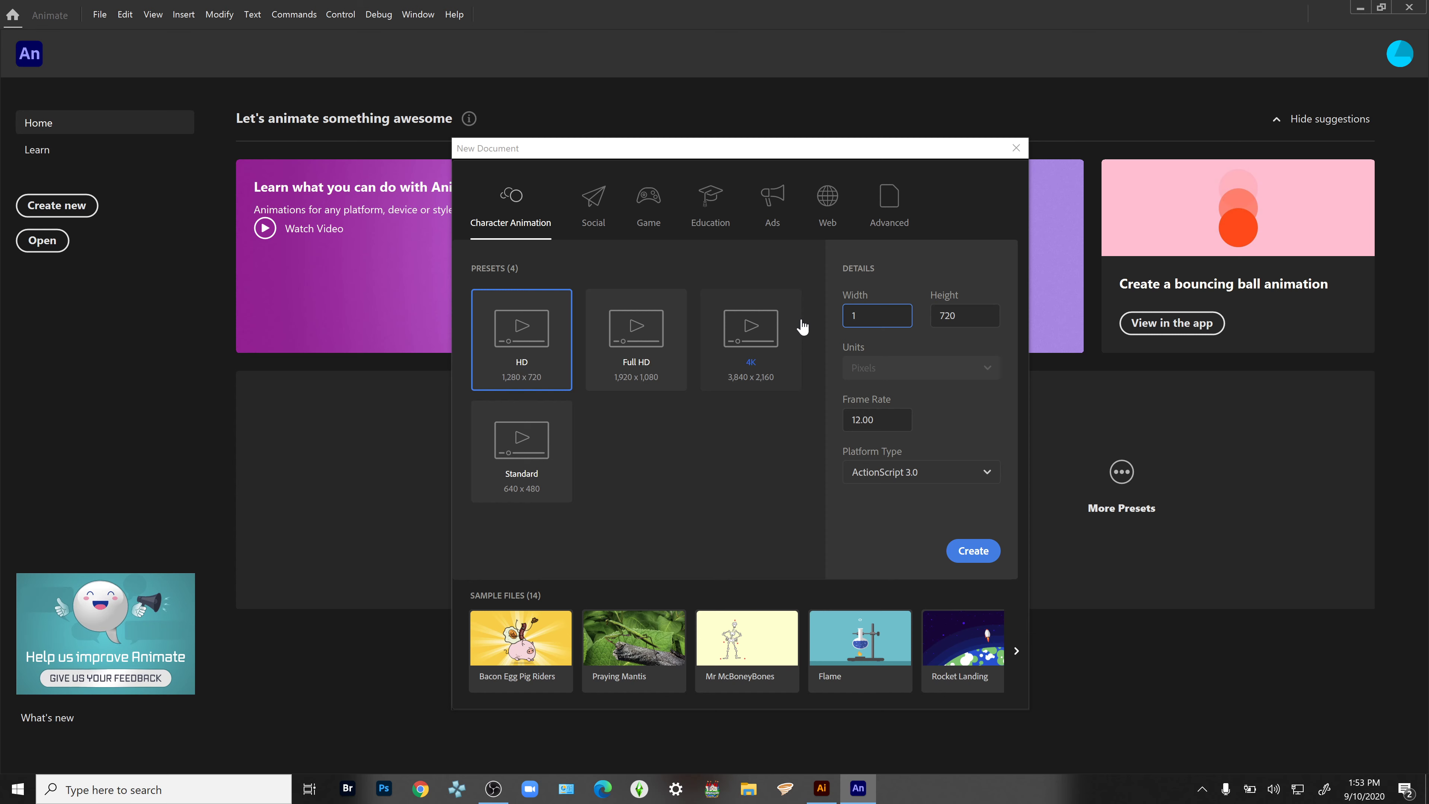
pyautogui.write('040')
pyautogui.press('Tab')
pyautogui.write('1080')
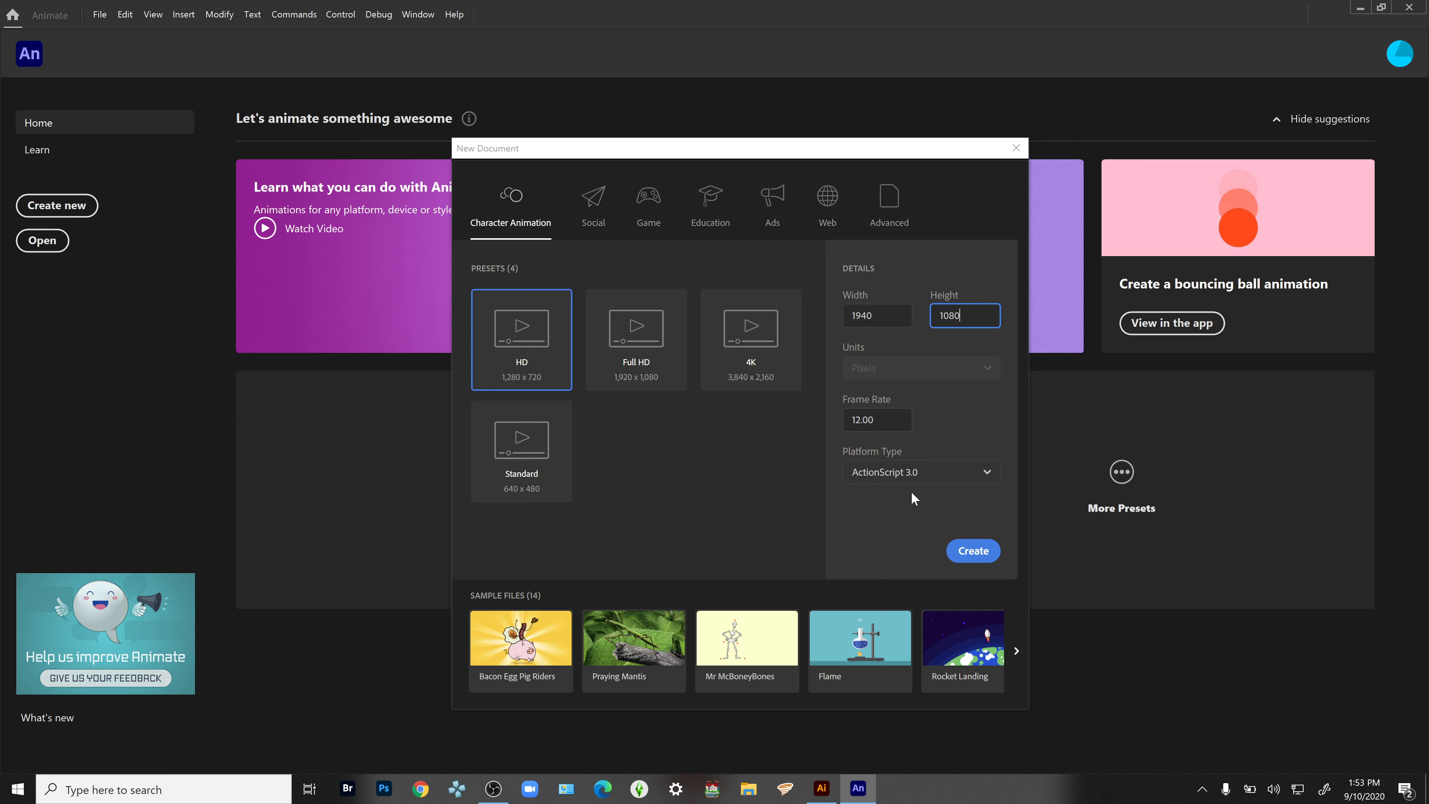
pyautogui.click(973, 551)
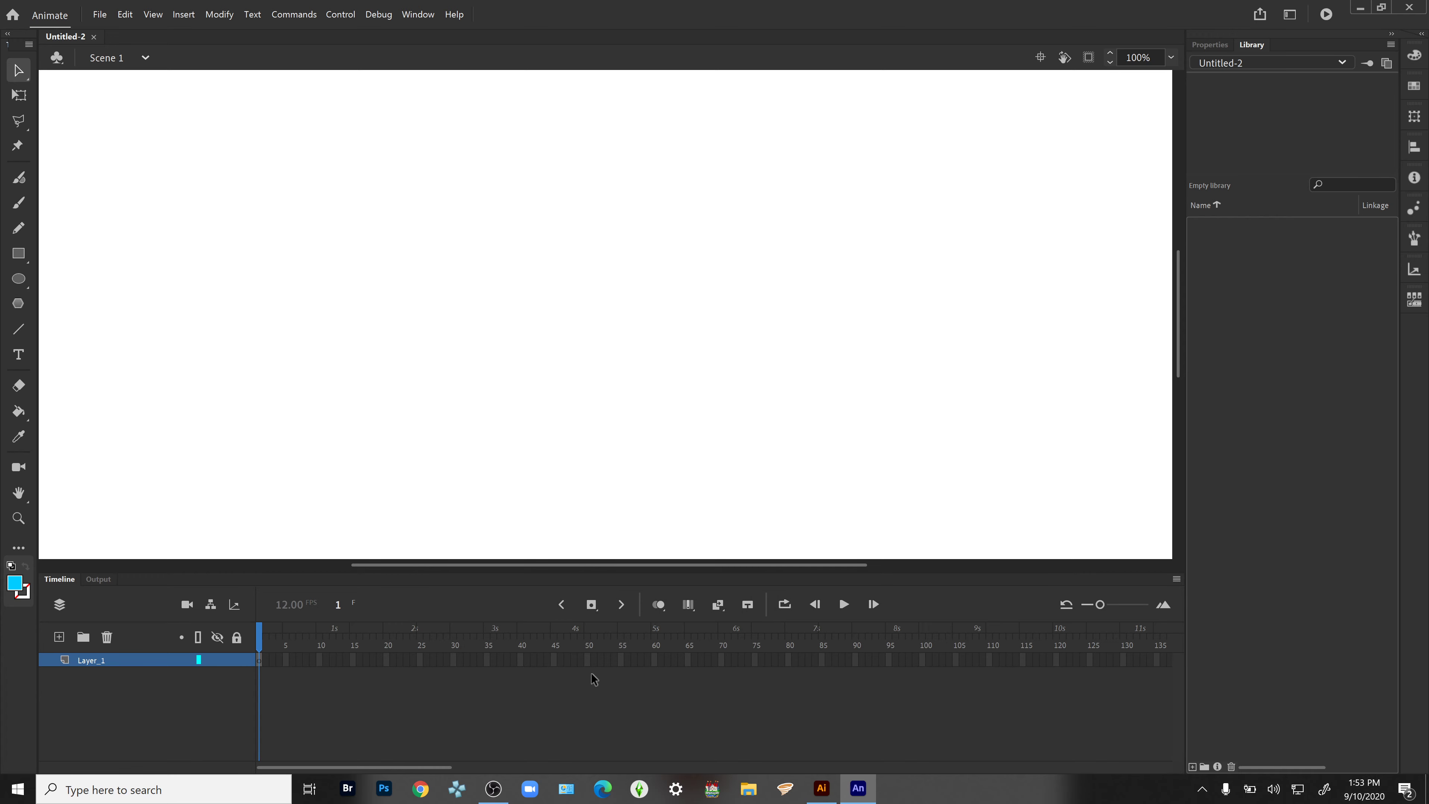
# Step: Enlarge the timeline area slightly and show the whole stage at 50% zoom
pyautogui.hotkey('ctrl', '-')
pyautogui.hotkey('ctrl', '-')
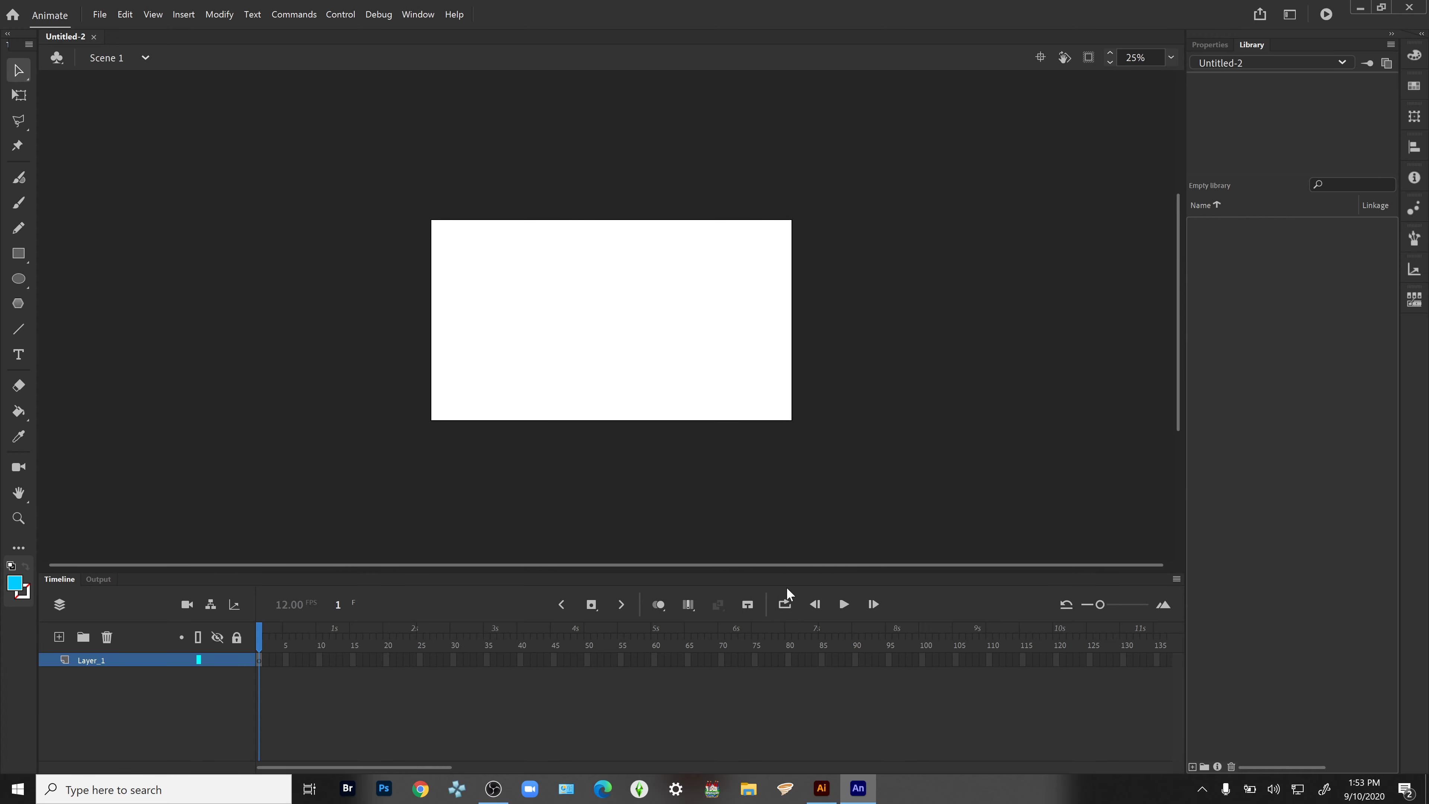
pyautogui.moveTo(787, 573)
pyautogui.mouseDown()
pyautogui.moveTo(787, 656)
pyautogui.moveTo(775, 552)
pyautogui.mouseUp()
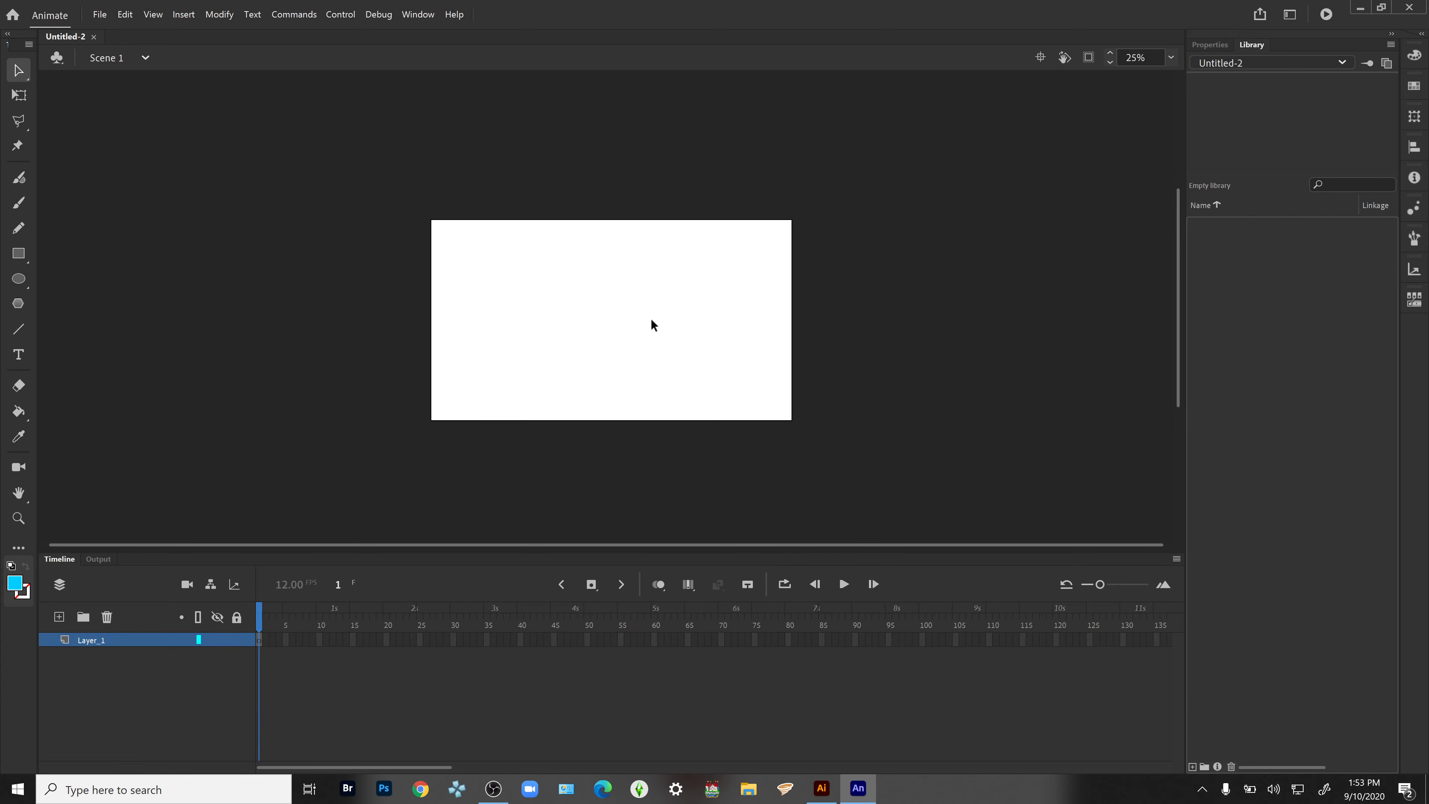
pyautogui.hotkey('ctrl', '=')
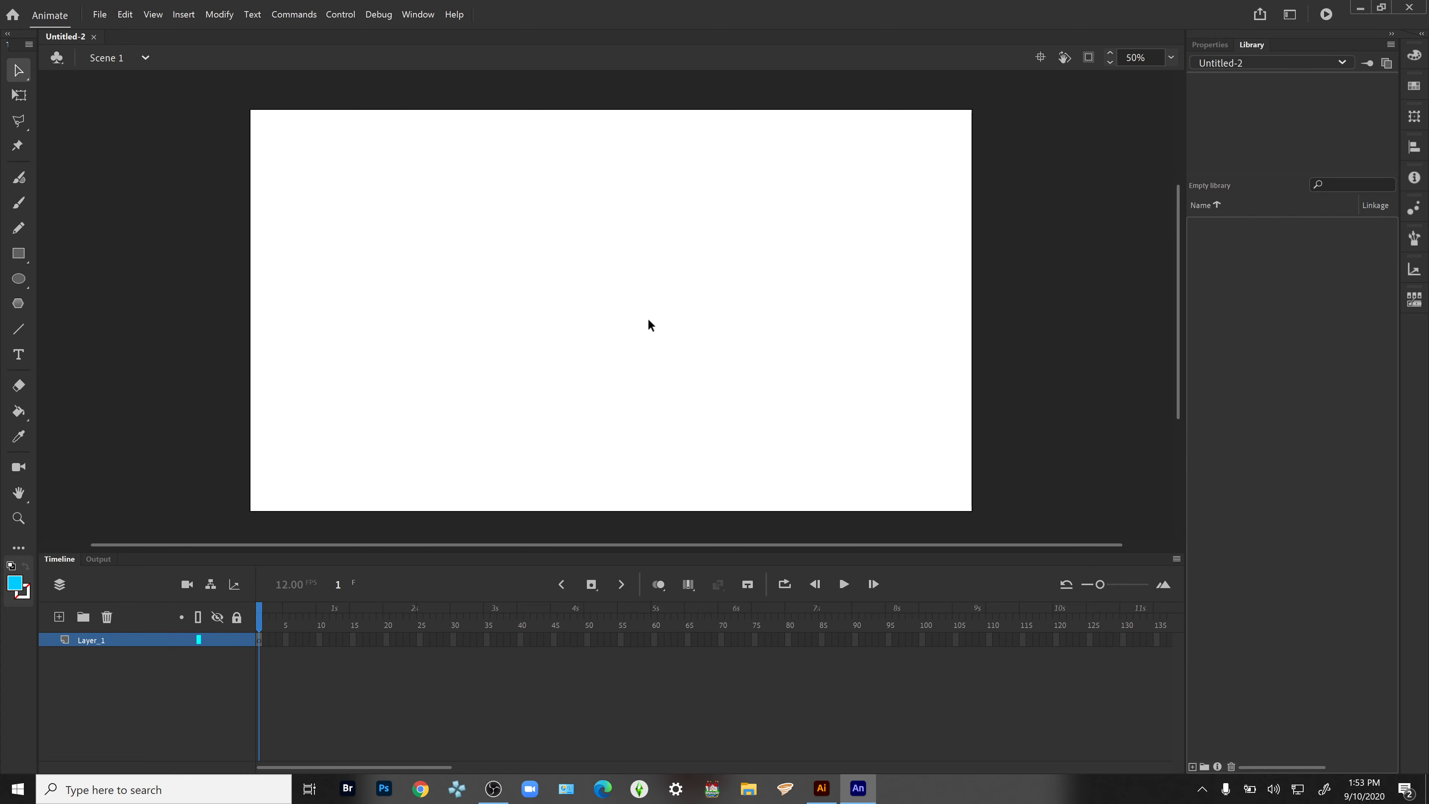
pyautogui.hotkey('ctrl', '-')
pyautogui.hotkey('ctrl', '=')
pyautogui.hotkey('ctrl', '-')
pyautogui.hotkey('ctrl', '=')
pyautogui.hotkey('ctrl', '-')
pyautogui.hotkey('ctrl', '=')
# Step: Draw a cyan circle without a stroke, about 256 px in diameter, and move it near the centre of the stage
pyautogui.click(1211, 47)
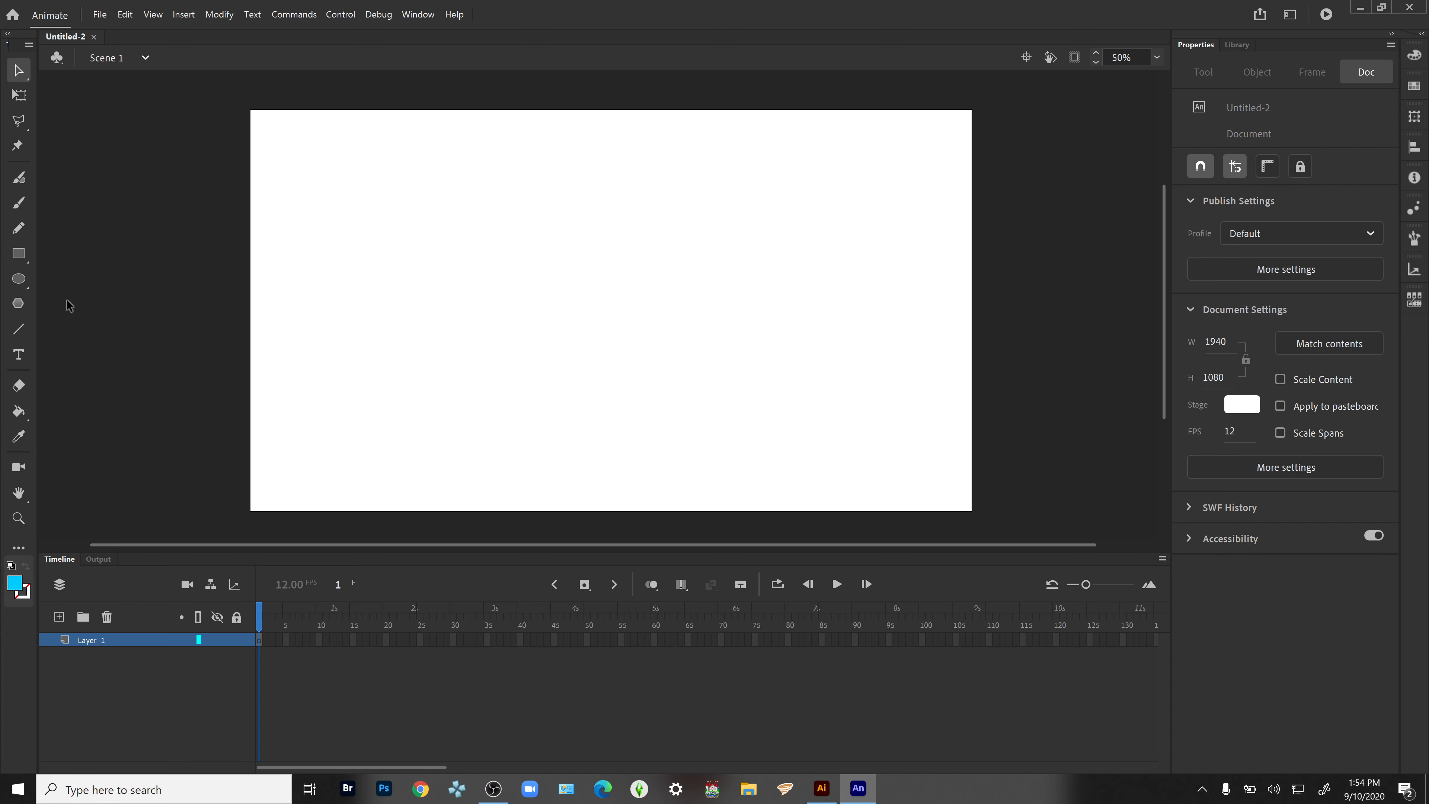
pyautogui.click(17, 280)
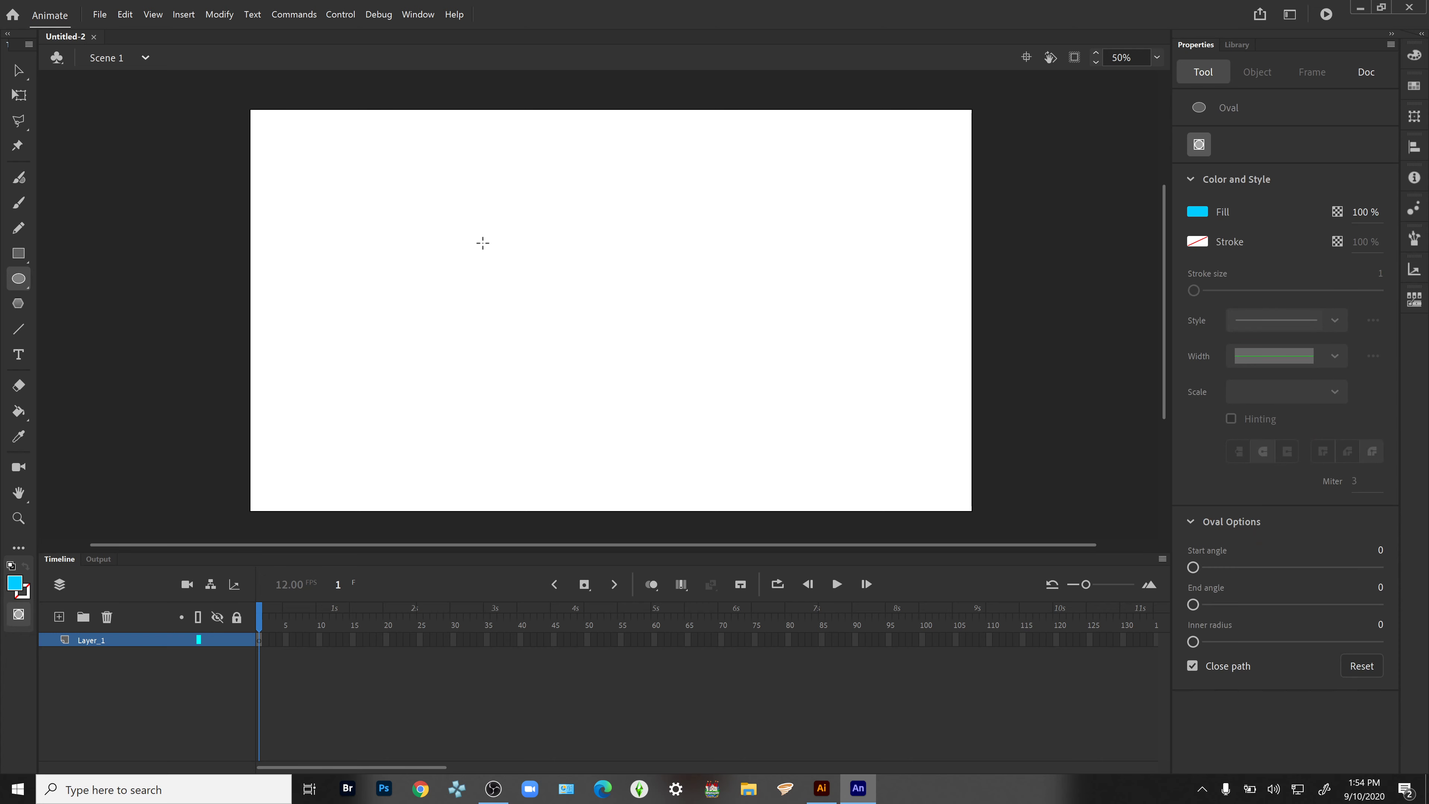
pyautogui.moveTo(475, 235); pyautogui.dragTo(572, 330)
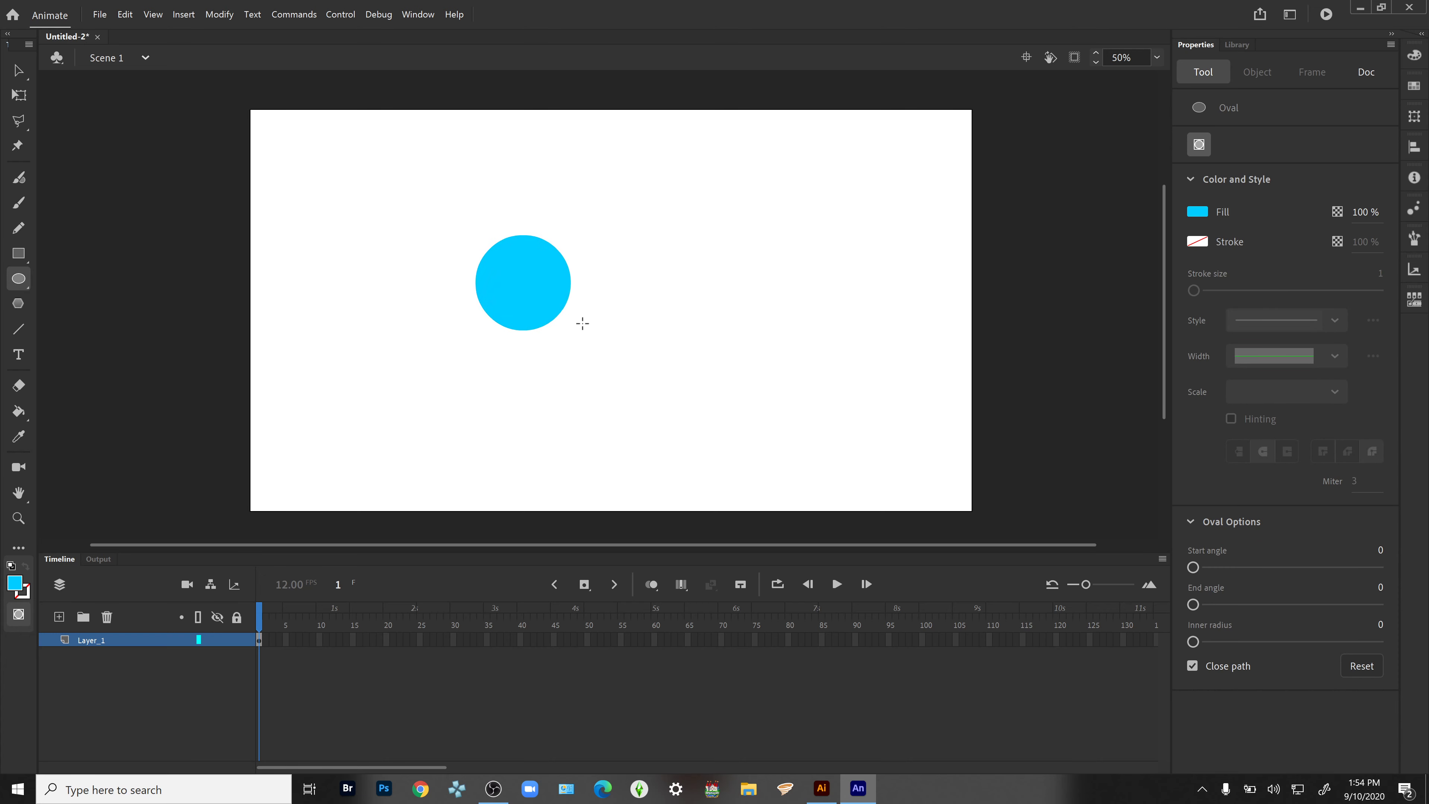
pyautogui.press('v')
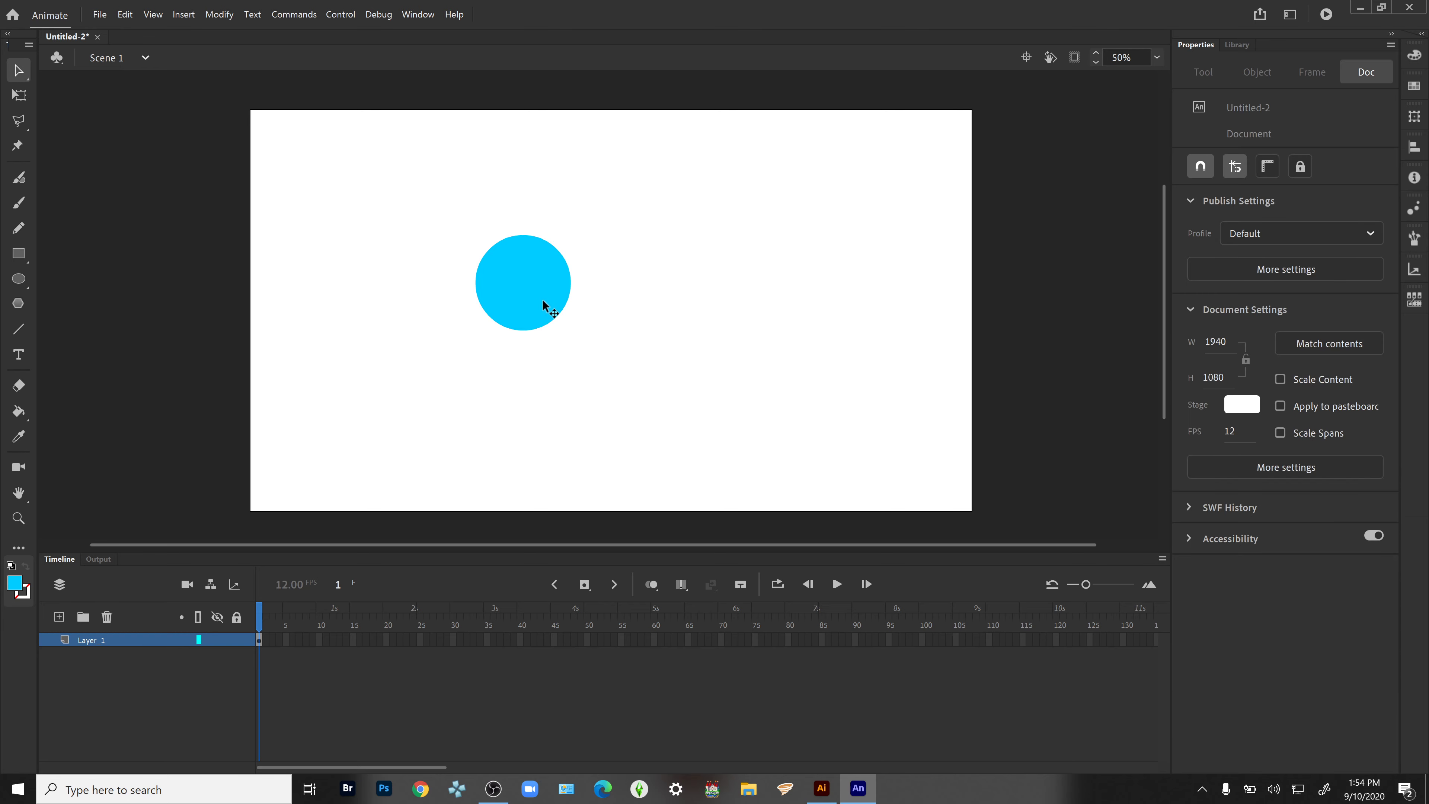
pyautogui.moveTo(546, 306)
pyautogui.mouseDown()
pyautogui.moveTo(625, 295)
pyautogui.moveTo(600, 310)
pyautogui.mouseUp()
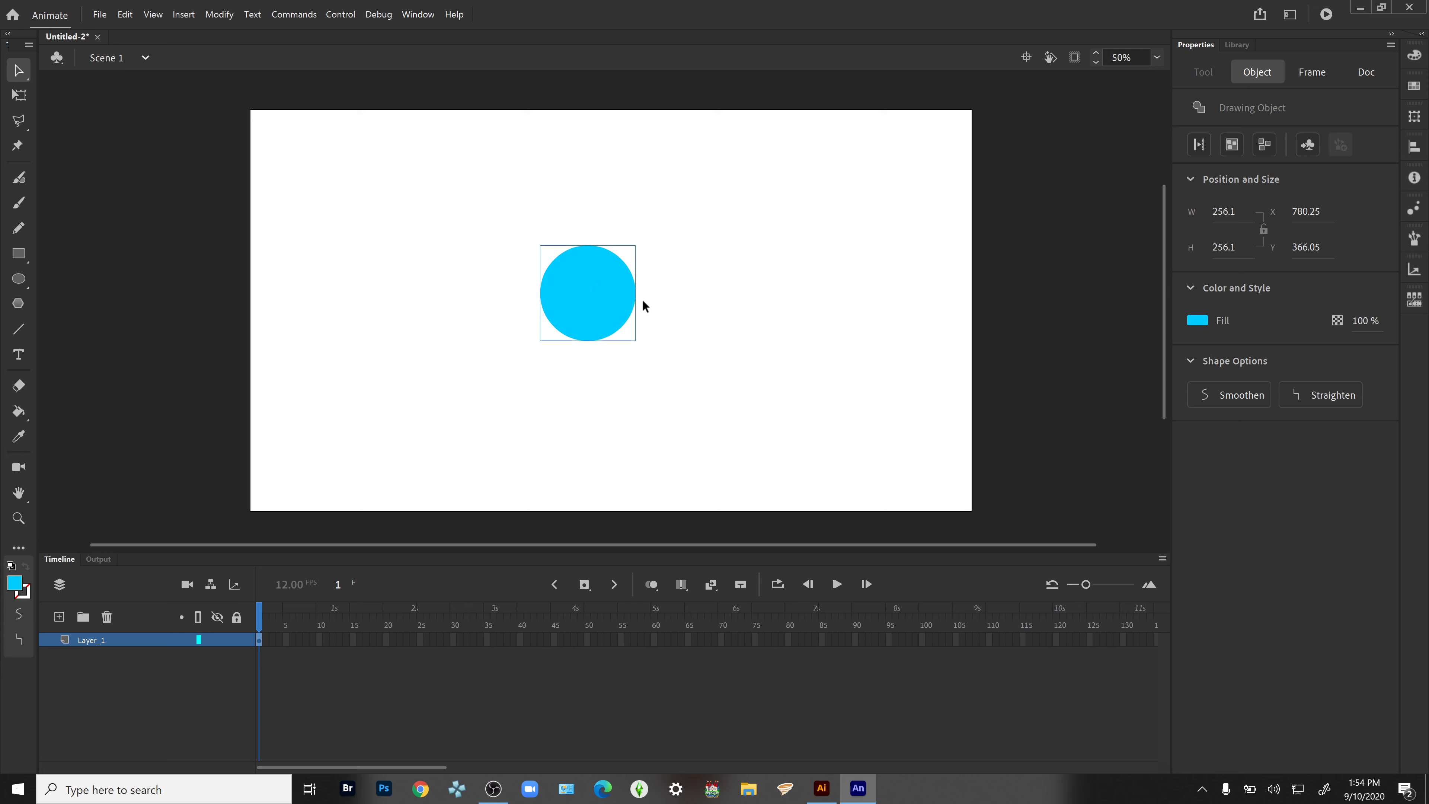
# Step: Convert the cyan circle to a graphic symbol named BlueCircle
pyautogui.click(215, 15)
pyautogui.click(243, 48)
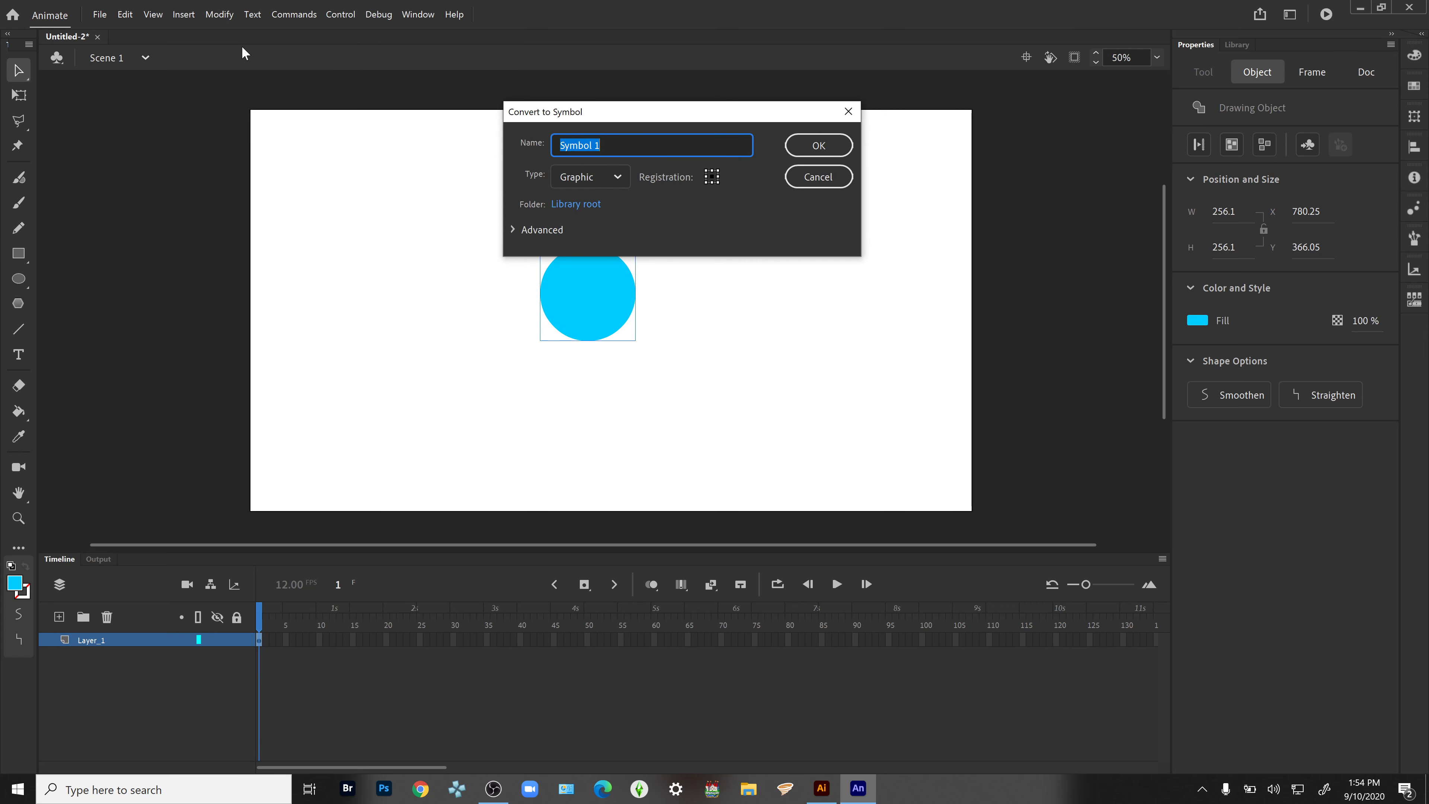
pyautogui.write('BlueCircle')
pyautogui.click(819, 148)
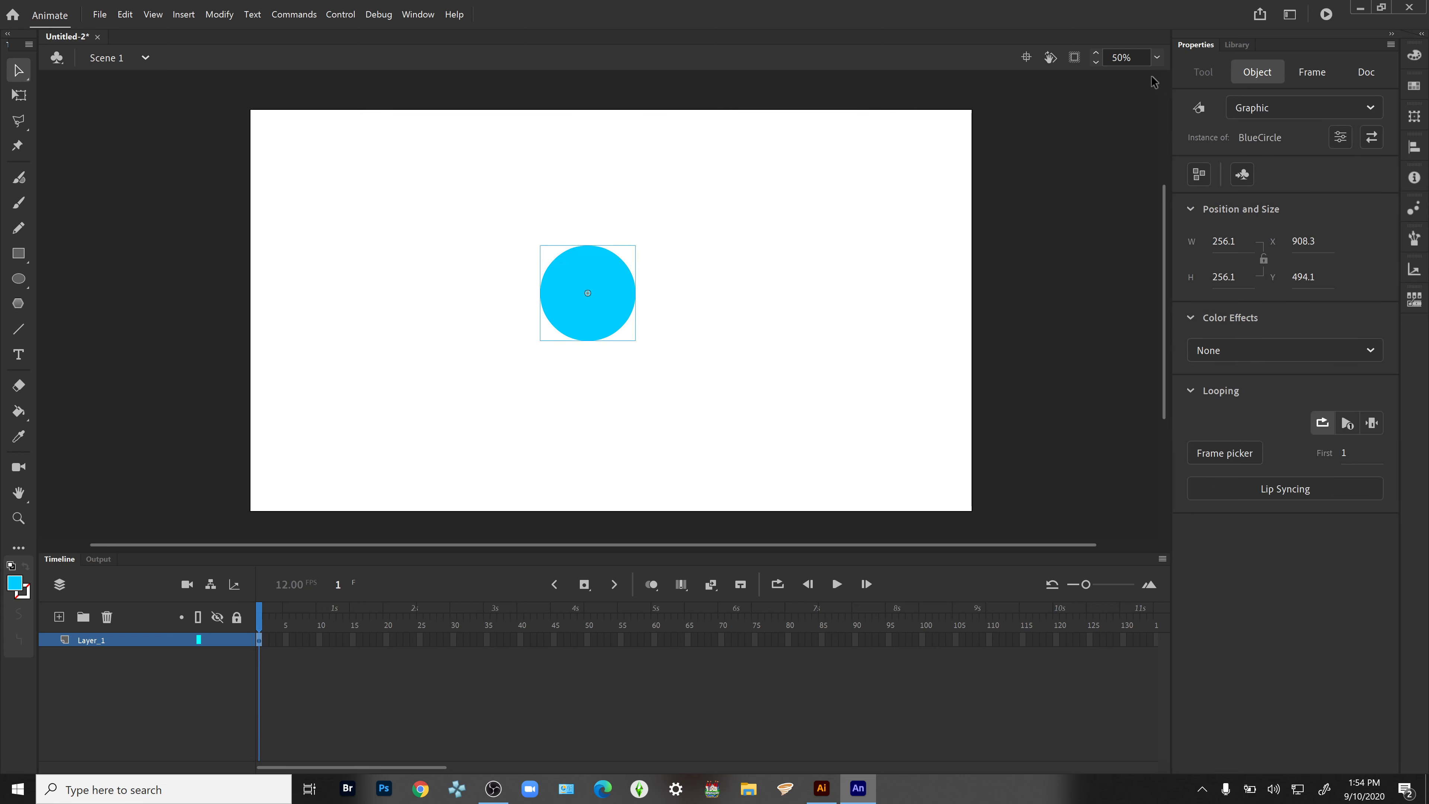
# Step: Replace the circle on the stage with a BlueCircle instance from the library, placed just outside the stage's left edge
pyautogui.click(1237, 45)
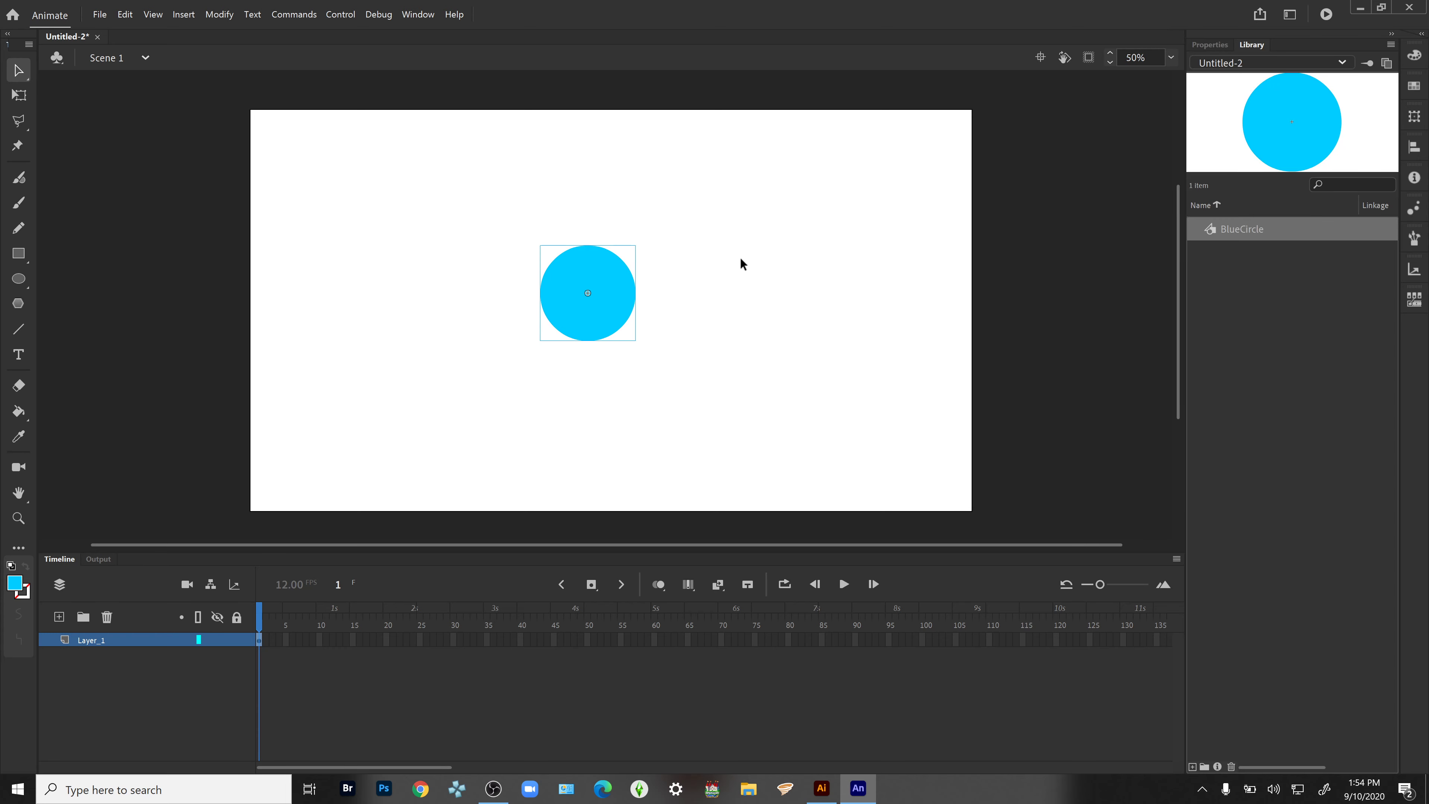
pyautogui.moveTo(604, 316); pyautogui.dragTo(649, 302)
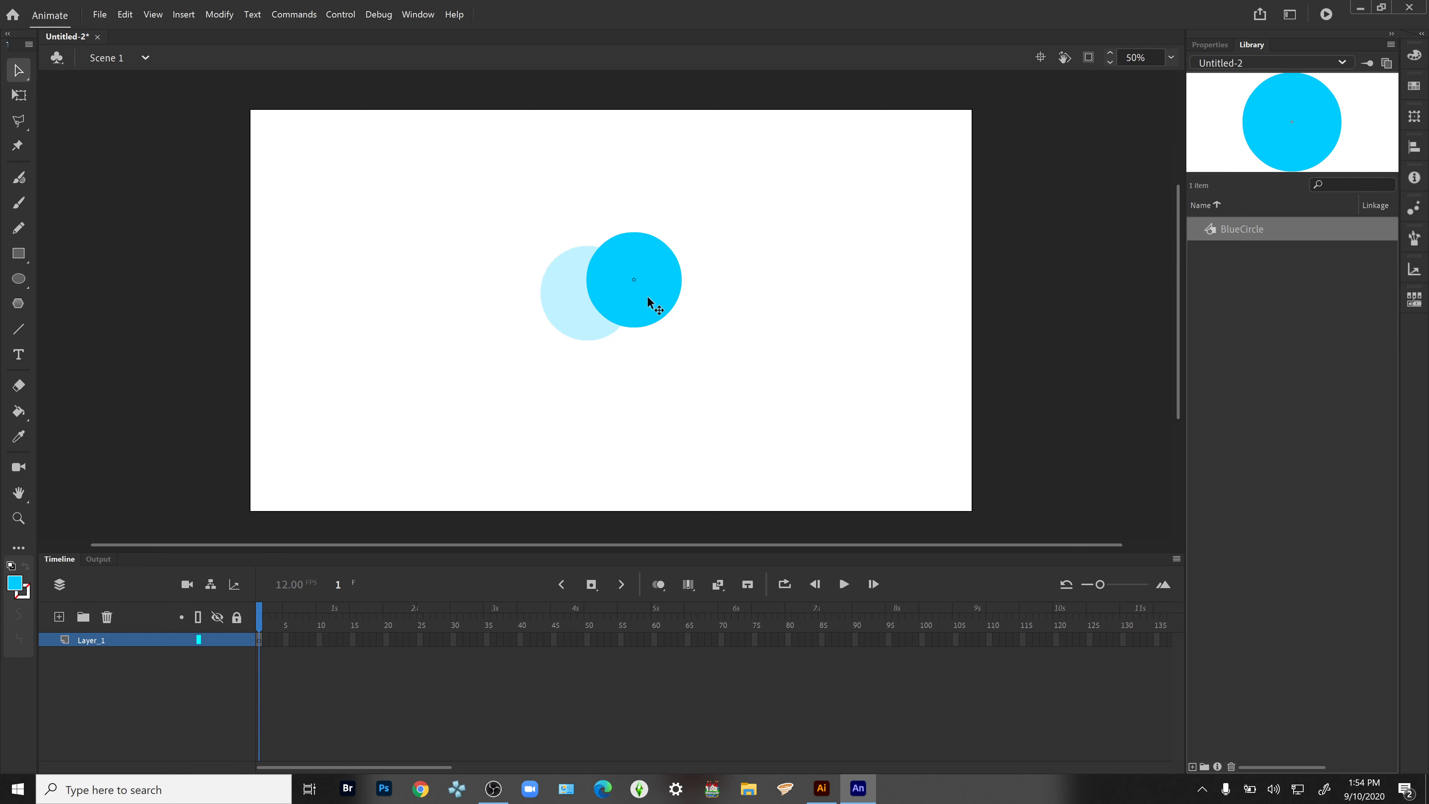
pyautogui.press('Delete')
pyautogui.moveTo(1200, 232); pyautogui.dragTo(324, 225)
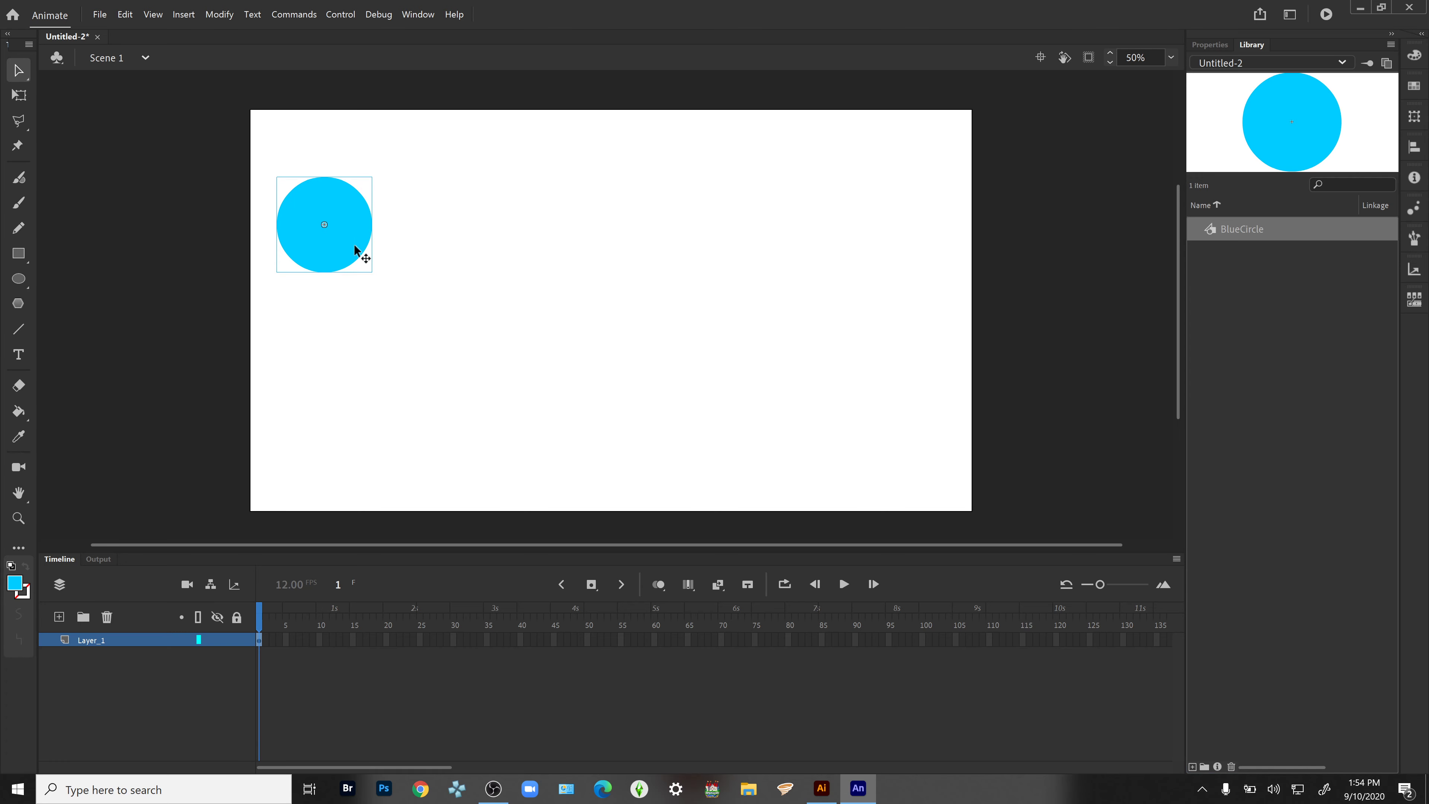
pyautogui.moveTo(329, 214); pyautogui.dragTo(211, 222)
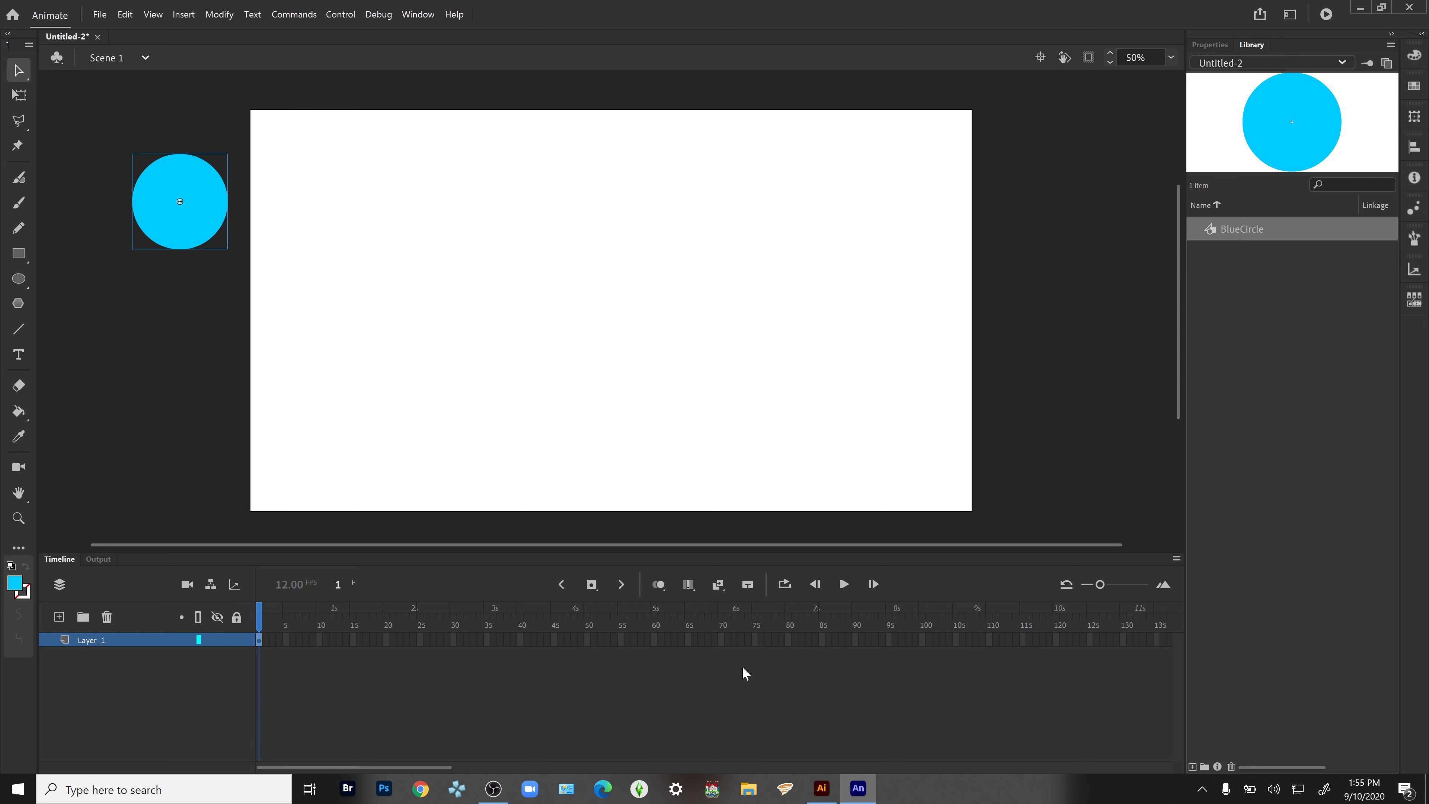
# Step: Extend Layer_1 to frame 72 by inserting frames
pyautogui.click(735, 642)
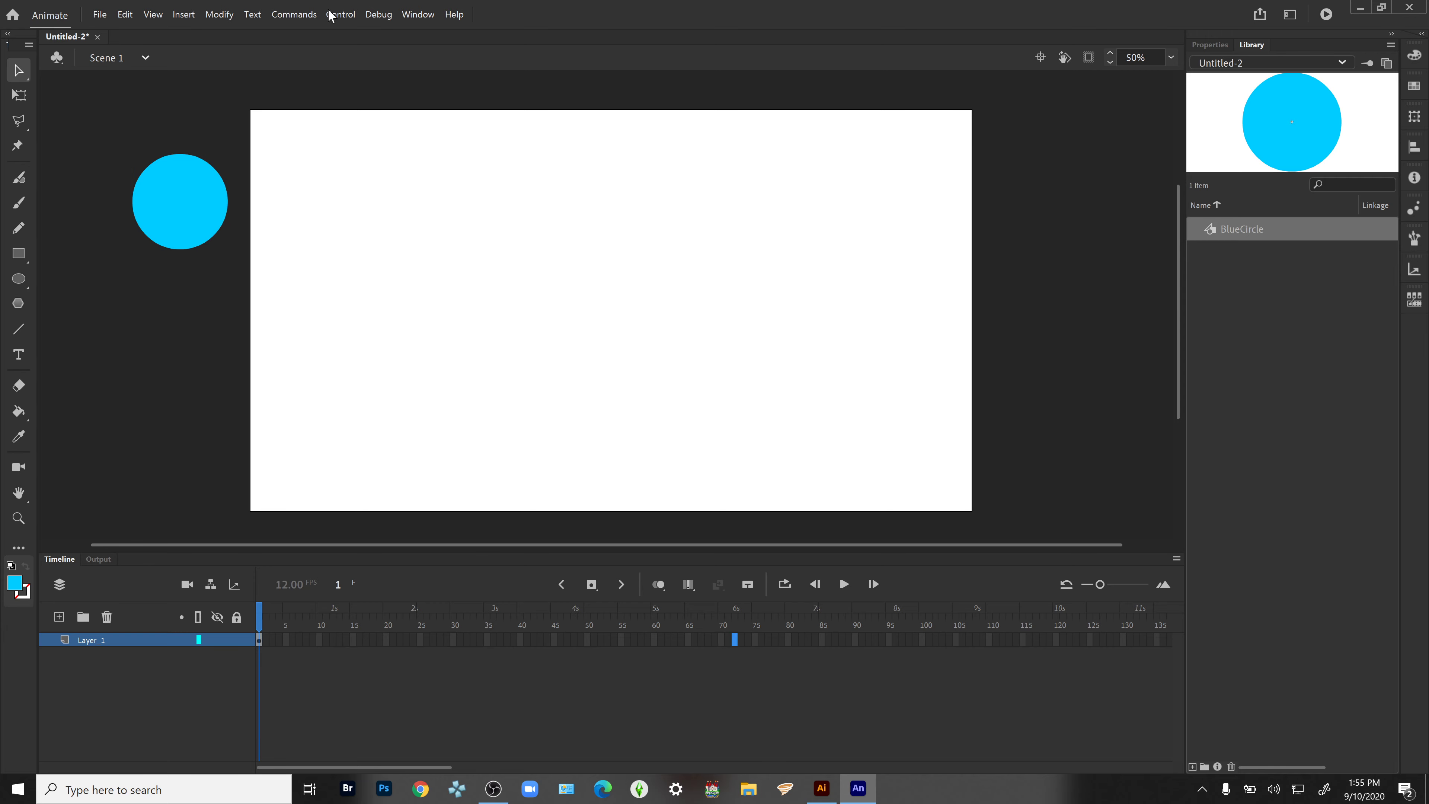
pyautogui.click(184, 14)
pyautogui.moveTo(231, 98)
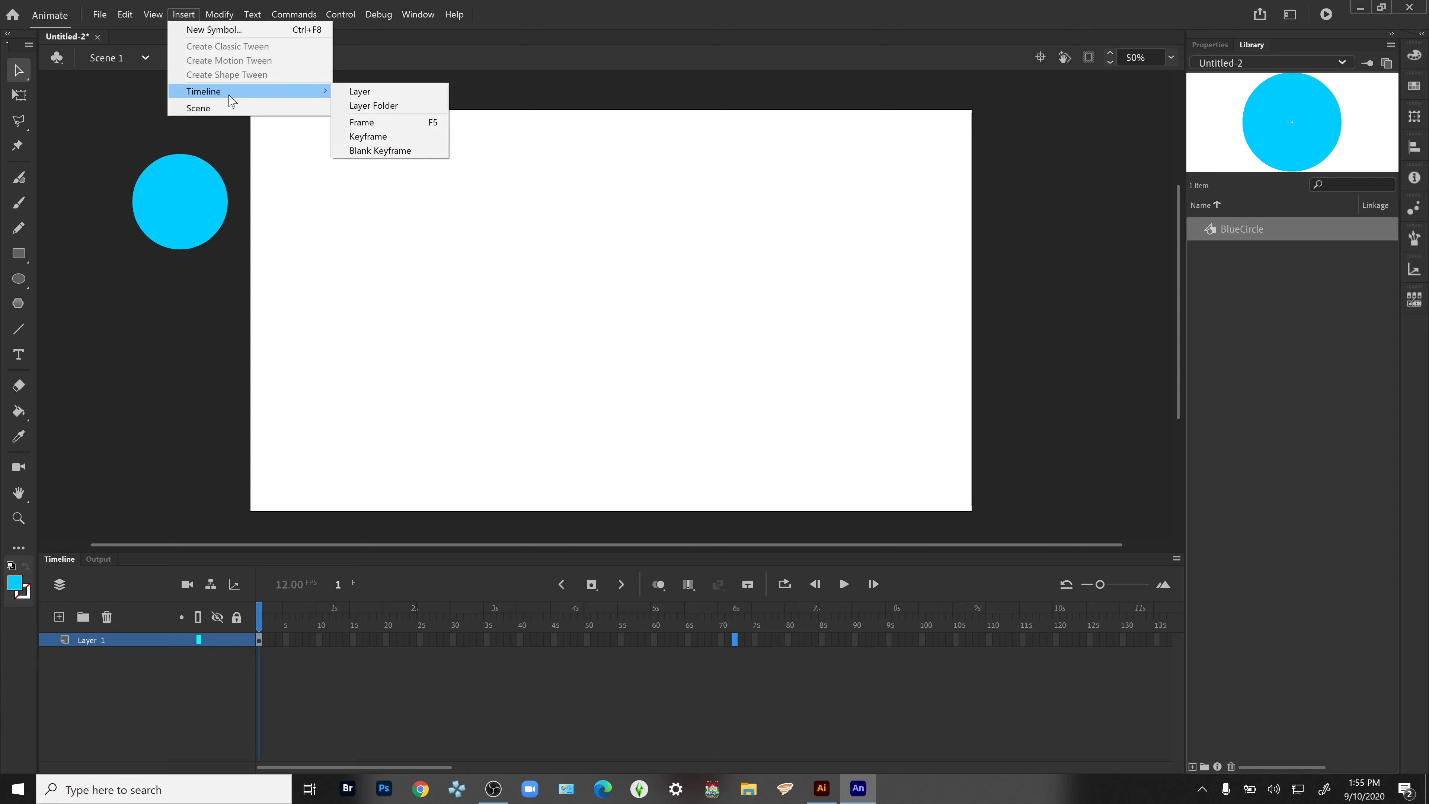
pyautogui.click(437, 127)
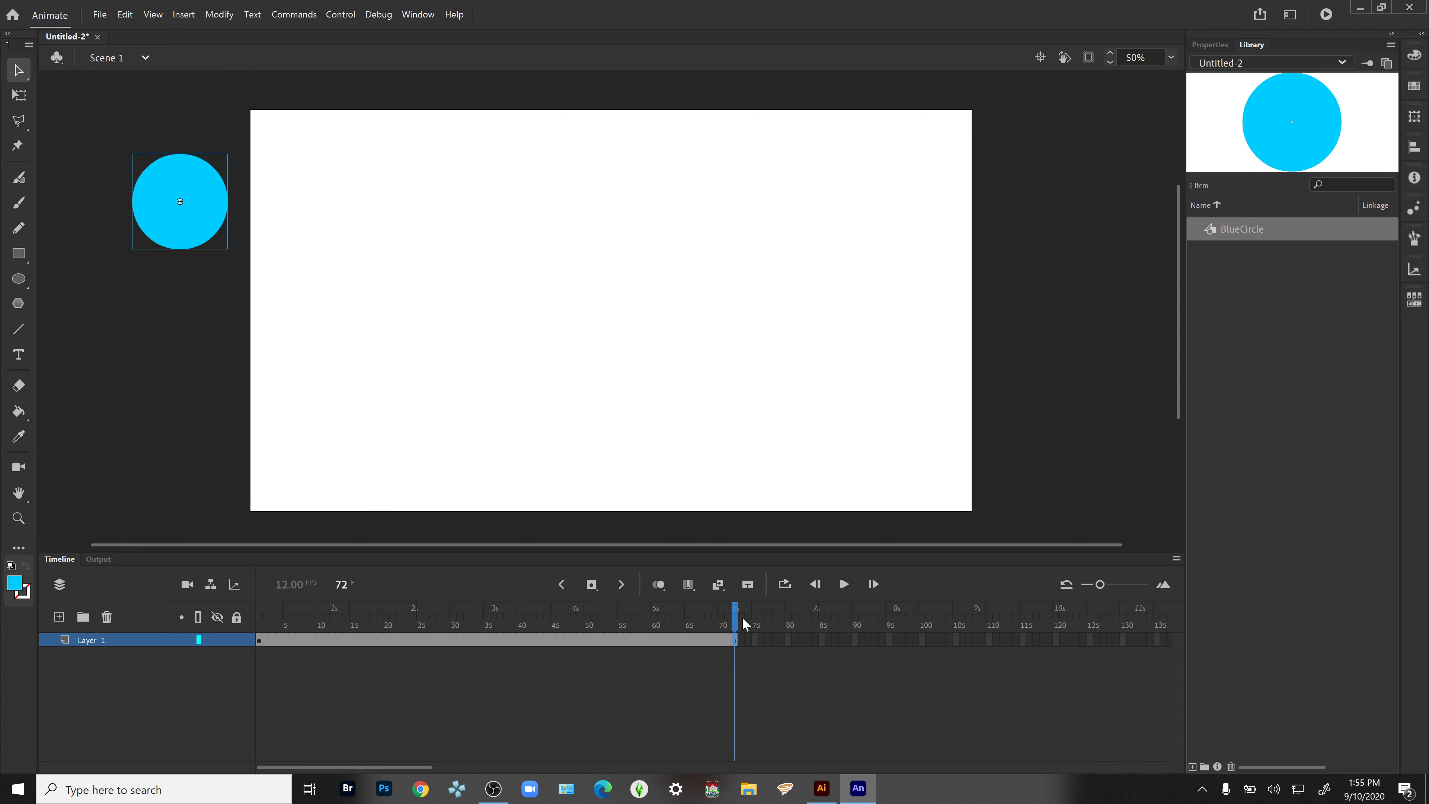
# Step: Return to frame 1 of Layer_1 and create a classic tween on its frame span
pyautogui.click(728, 622)
pyautogui.moveTo(512, 624); pyautogui.dragTo(169, 628)
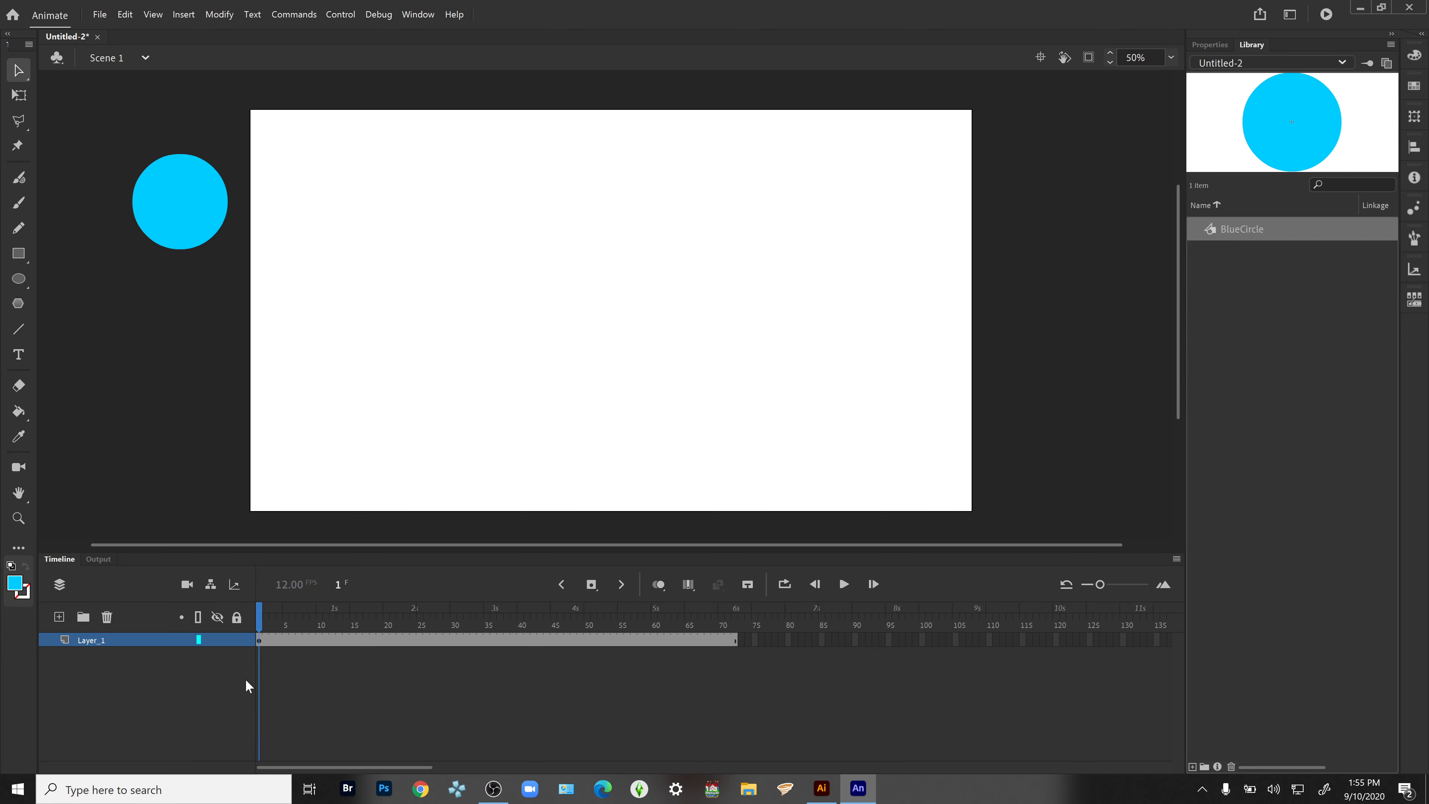
pyautogui.click(260, 642)
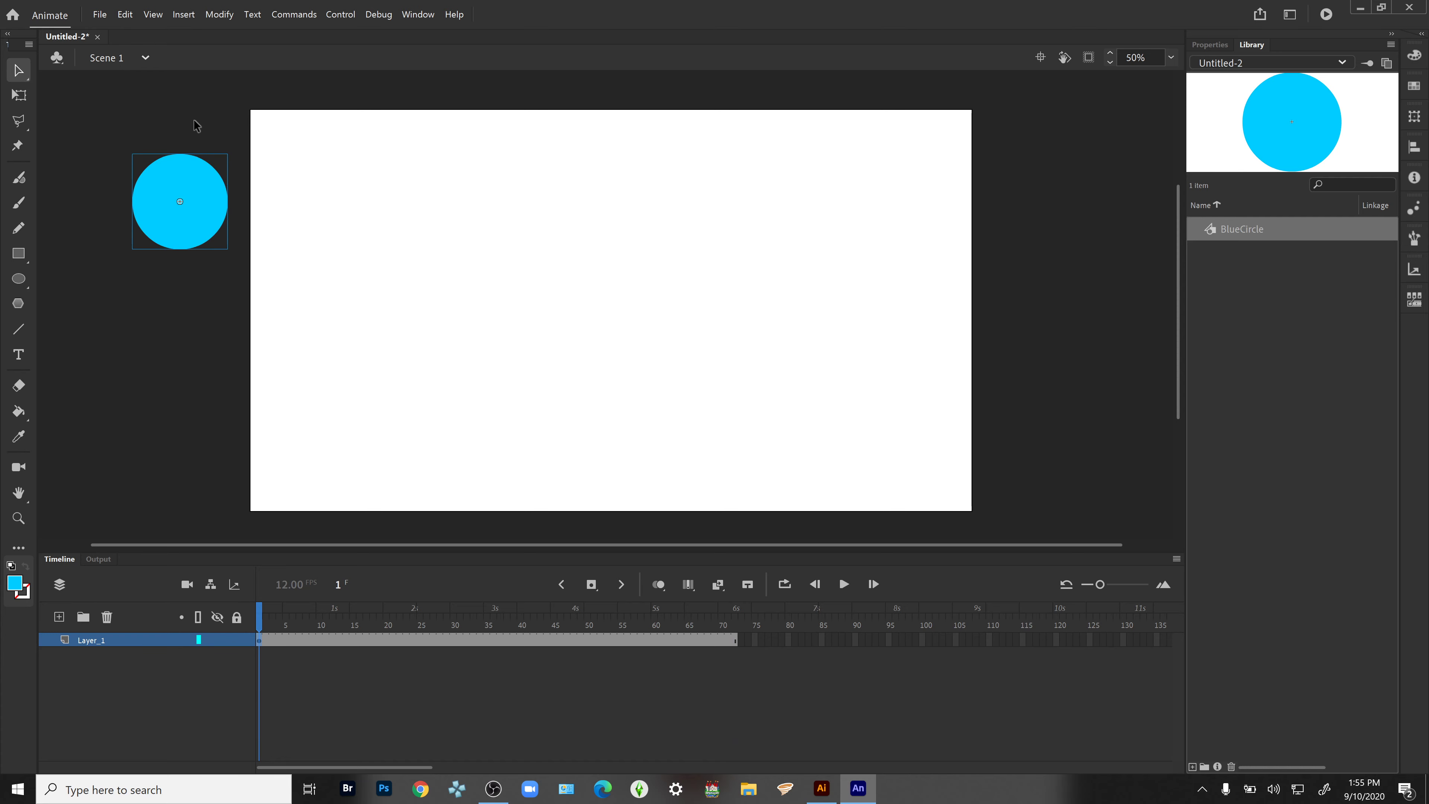
pyautogui.click(183, 14)
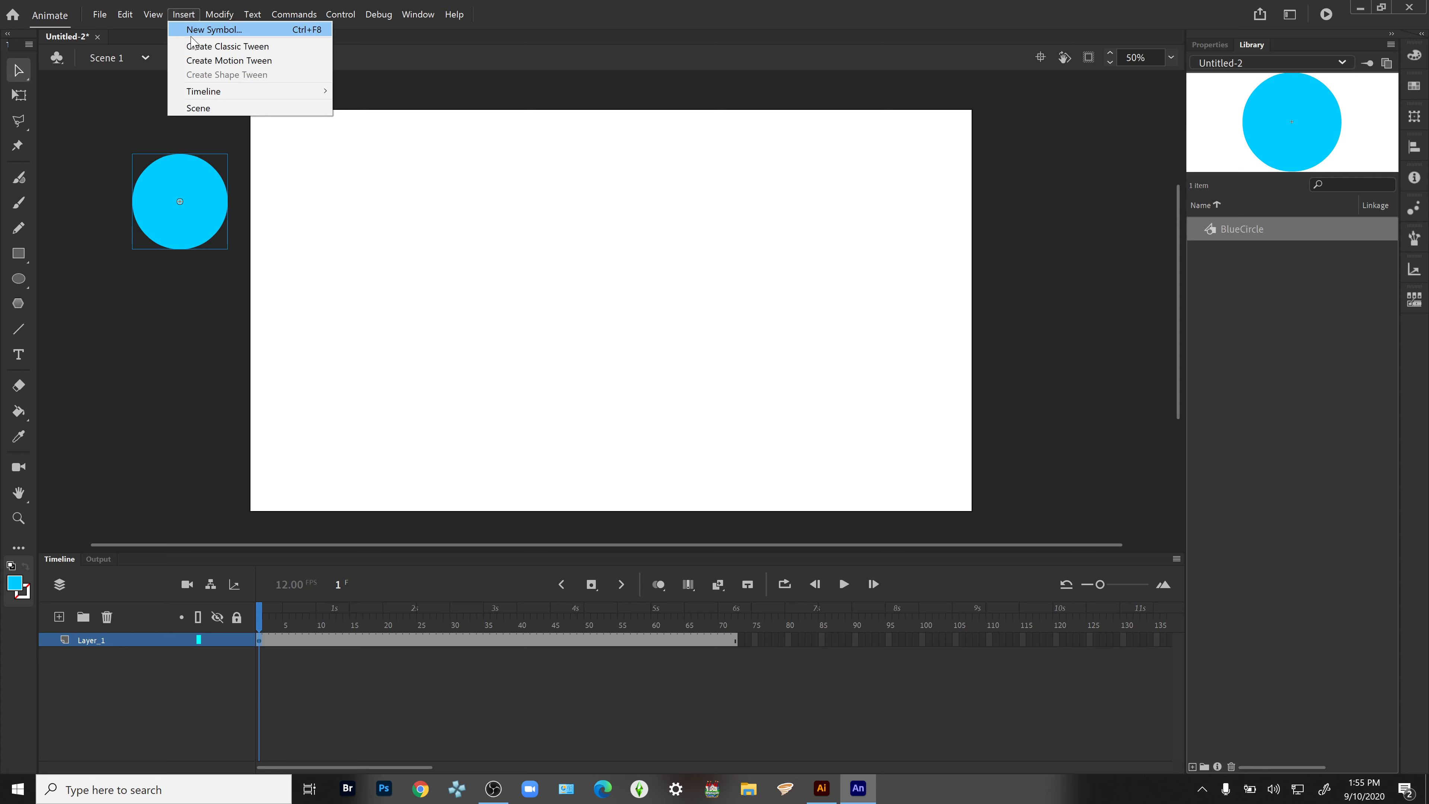
pyautogui.click(219, 46)
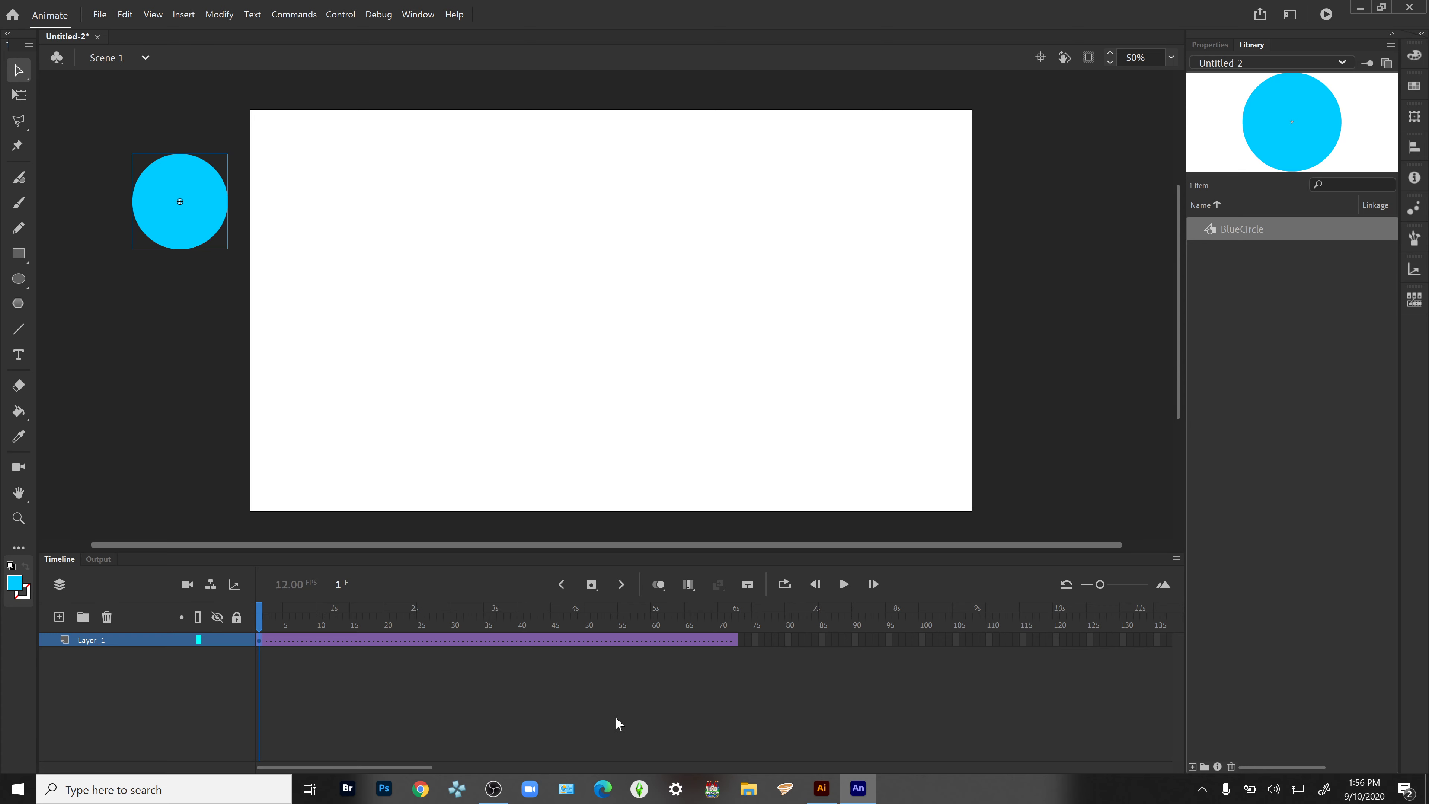
# Step: Move the circle past the stage's right edge at frame 60, and play the animation as a test movie
pyautogui.click(653, 641)
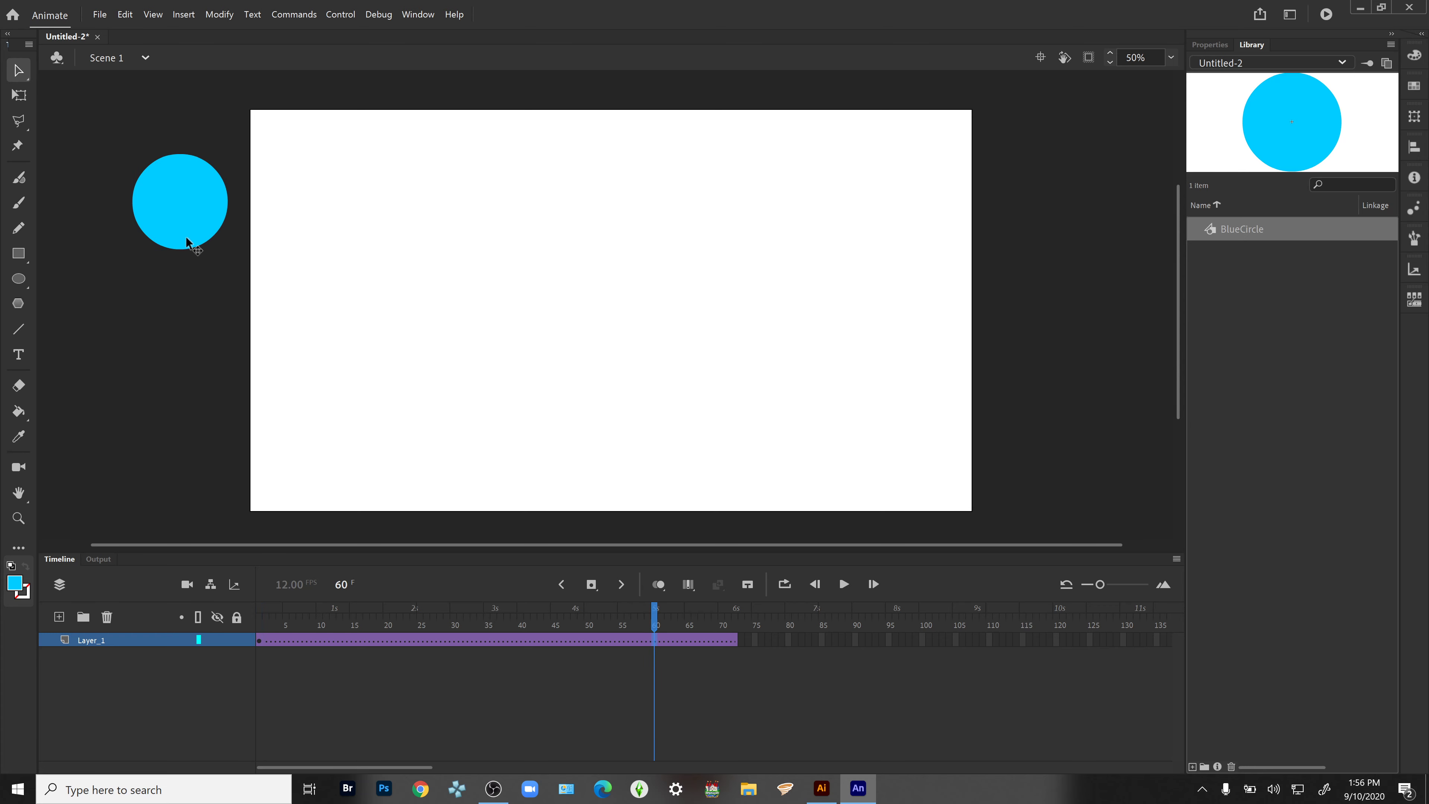
pyautogui.moveTo(185, 234); pyautogui.dragTo(1054, 215)
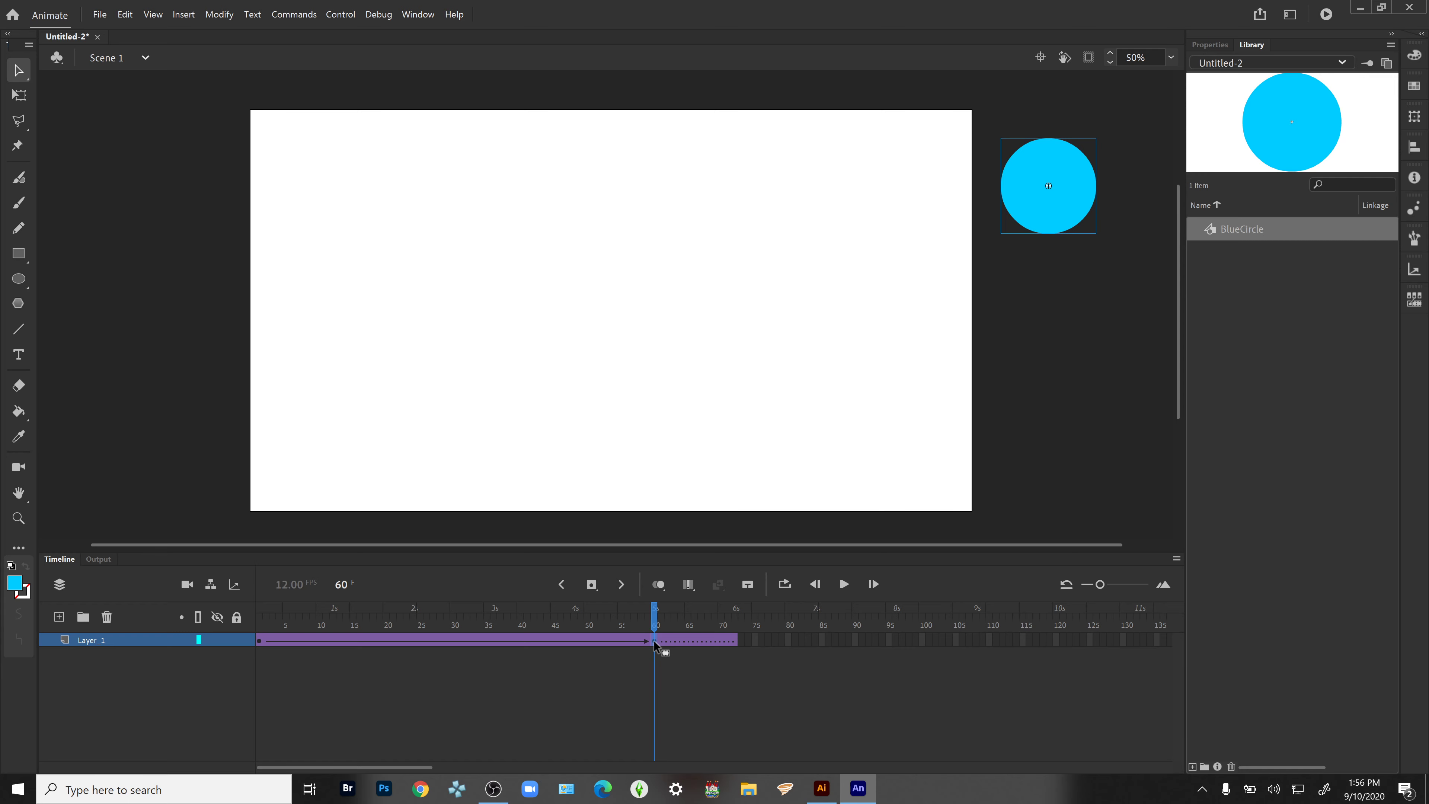
pyautogui.hotkey('ctrl', 'Return')
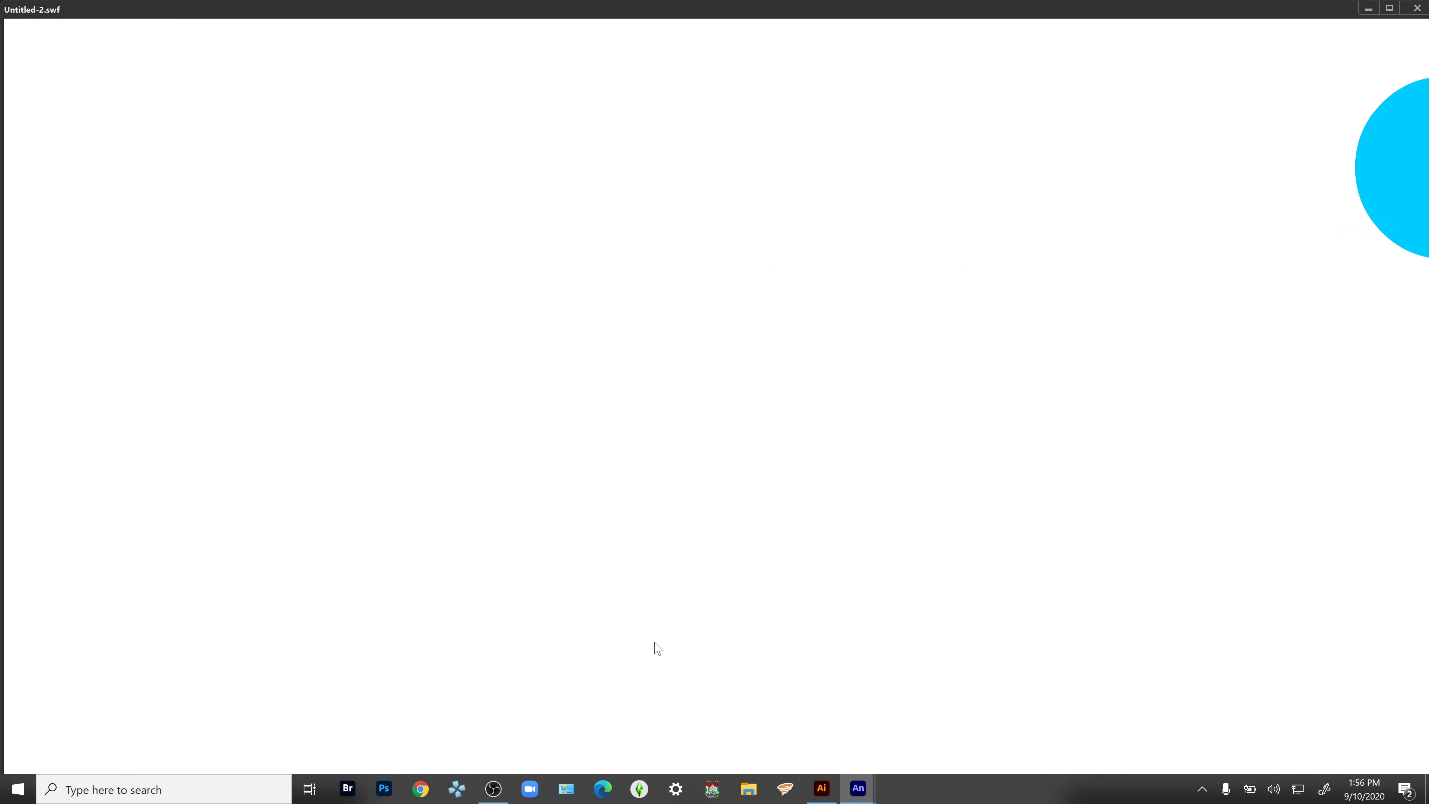
pyautogui.click(1415, 9)
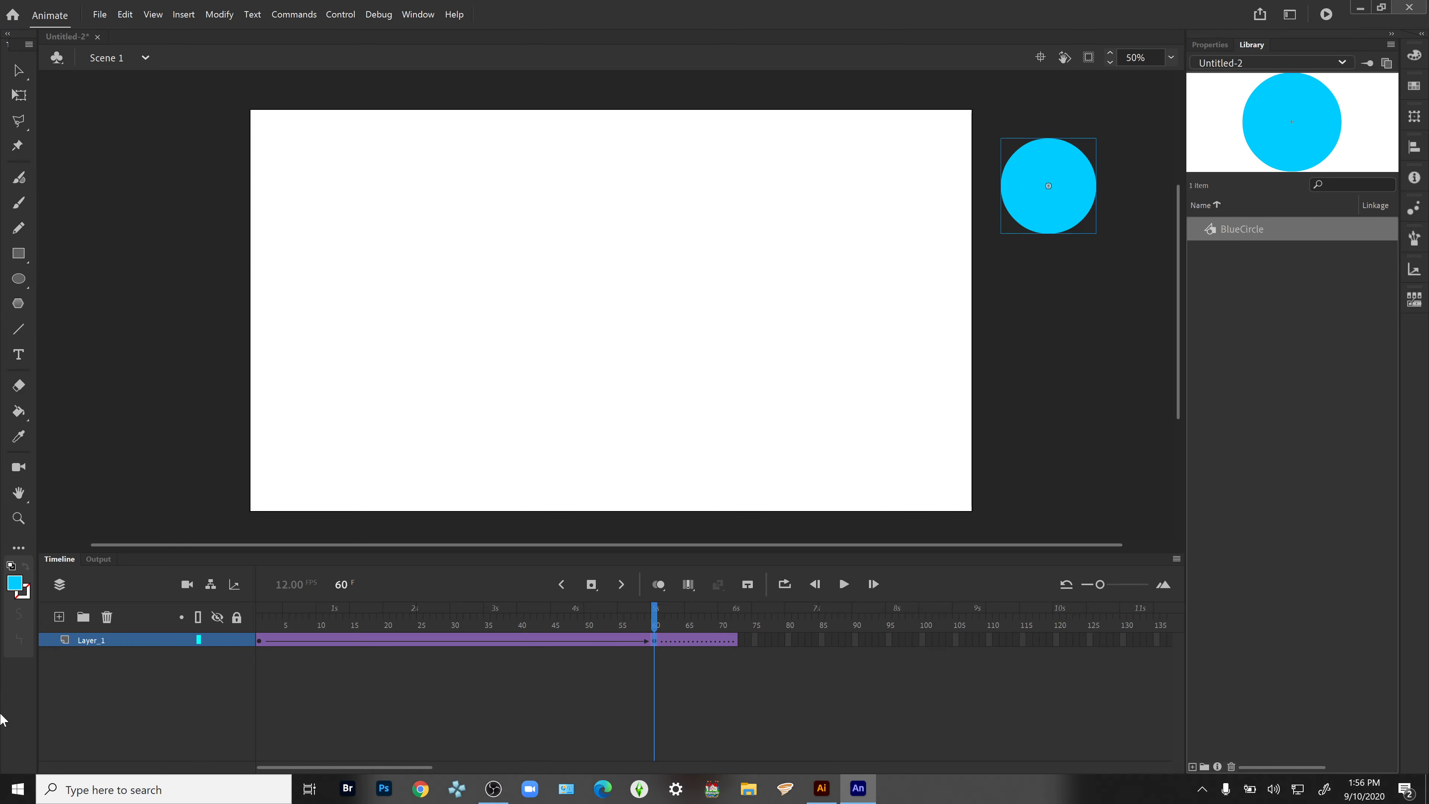
# Step: Rename Layer_1 as BlueCircle
pyautogui.click(91, 643)
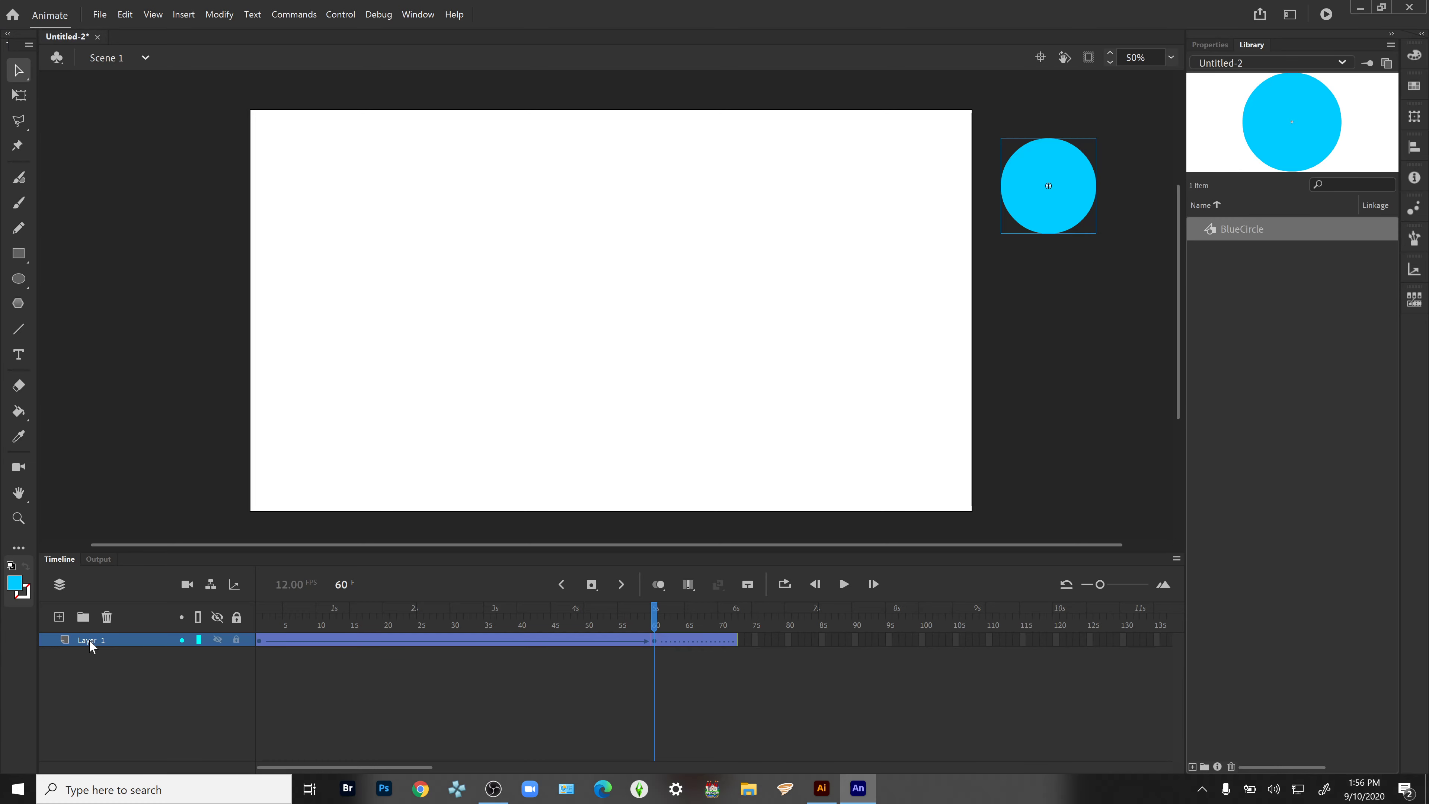
pyautogui.doubleClick(91, 640)
pyautogui.press('Left')
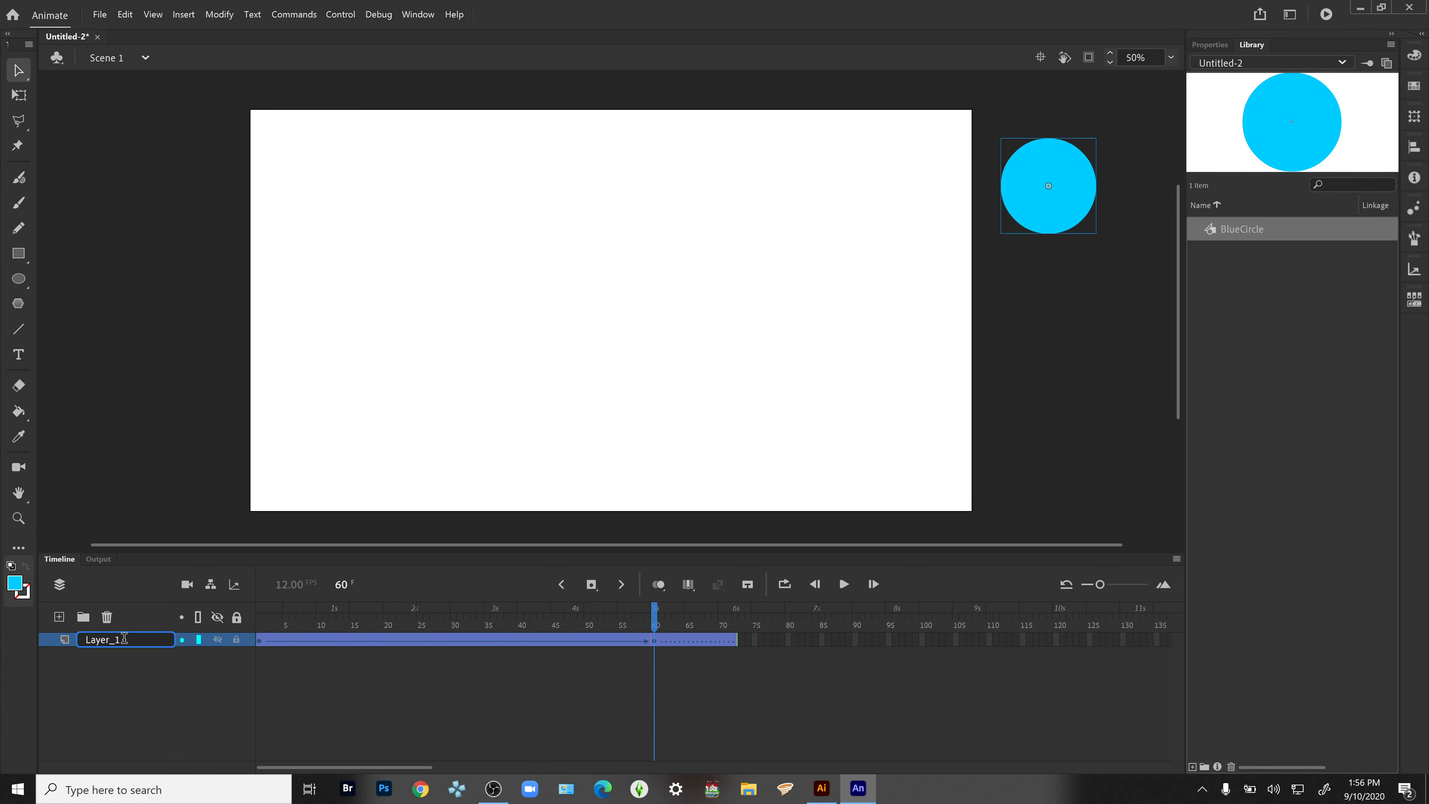
pyautogui.write('Blue')
pyautogui.hotkey('ctrl', 'a')
pyautogui.write('BlueCircle')
pyautogui.press('Return')
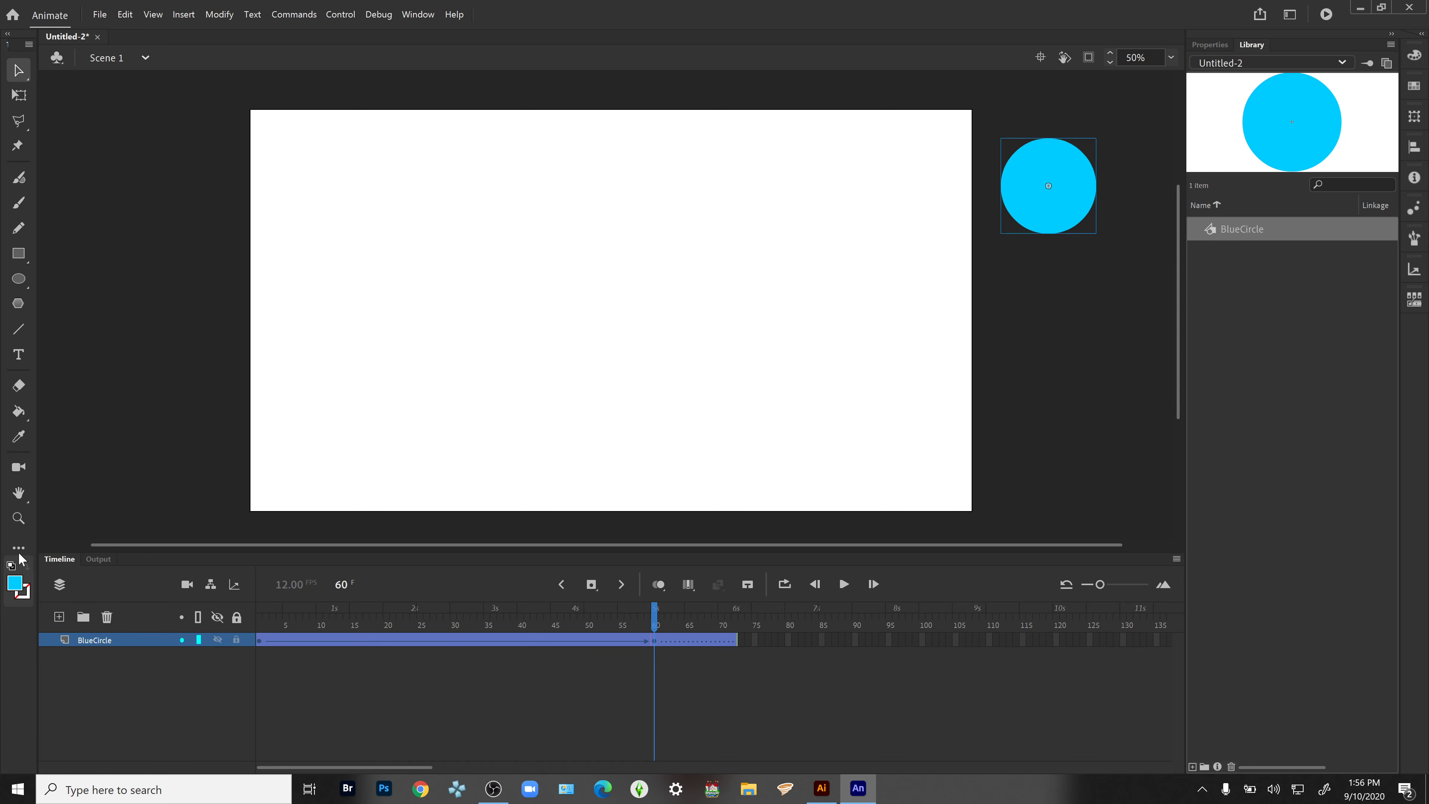
# Step: Add a new layer above BlueCircle and name it BlueCircleStop
pyautogui.click(60, 617)
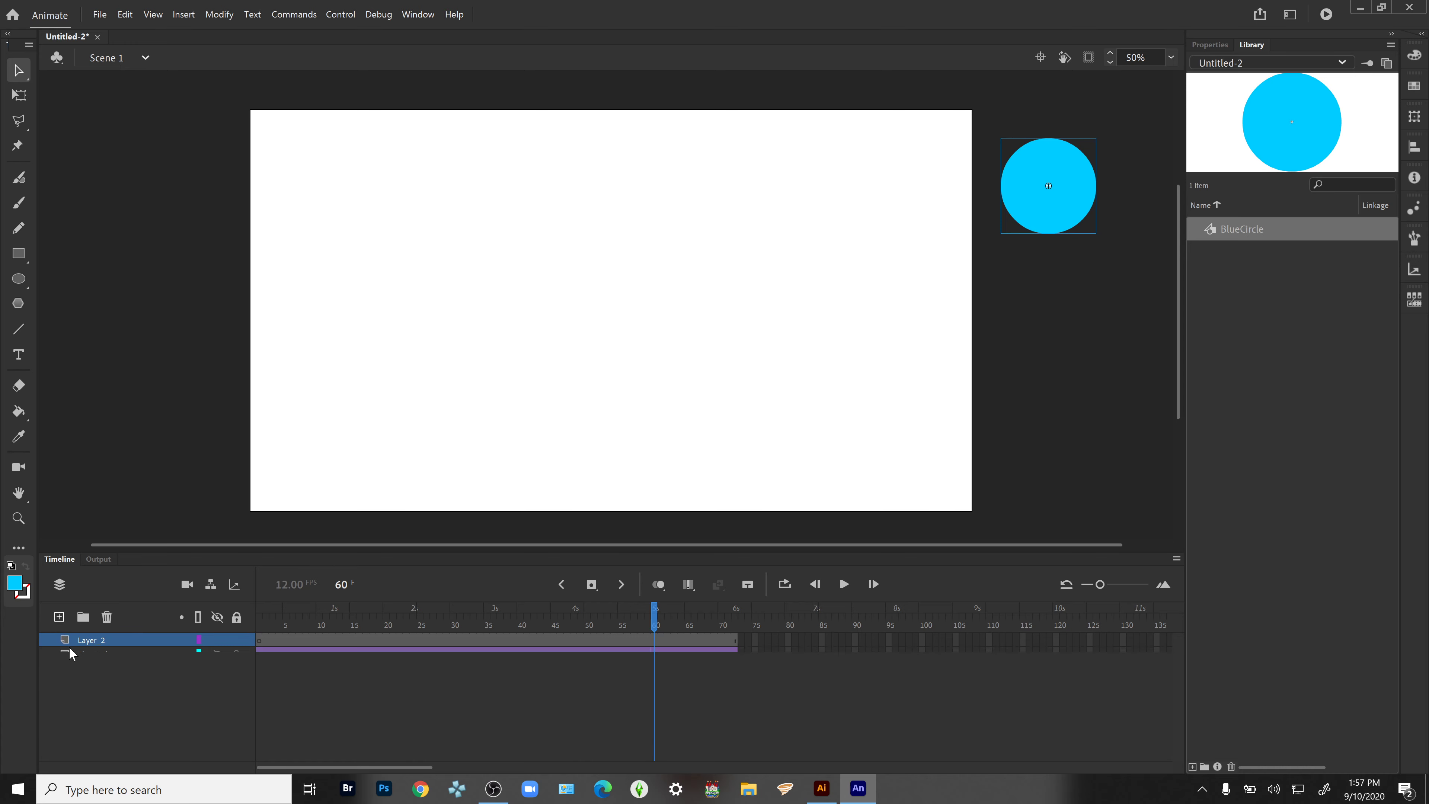
pyautogui.click(82, 640)
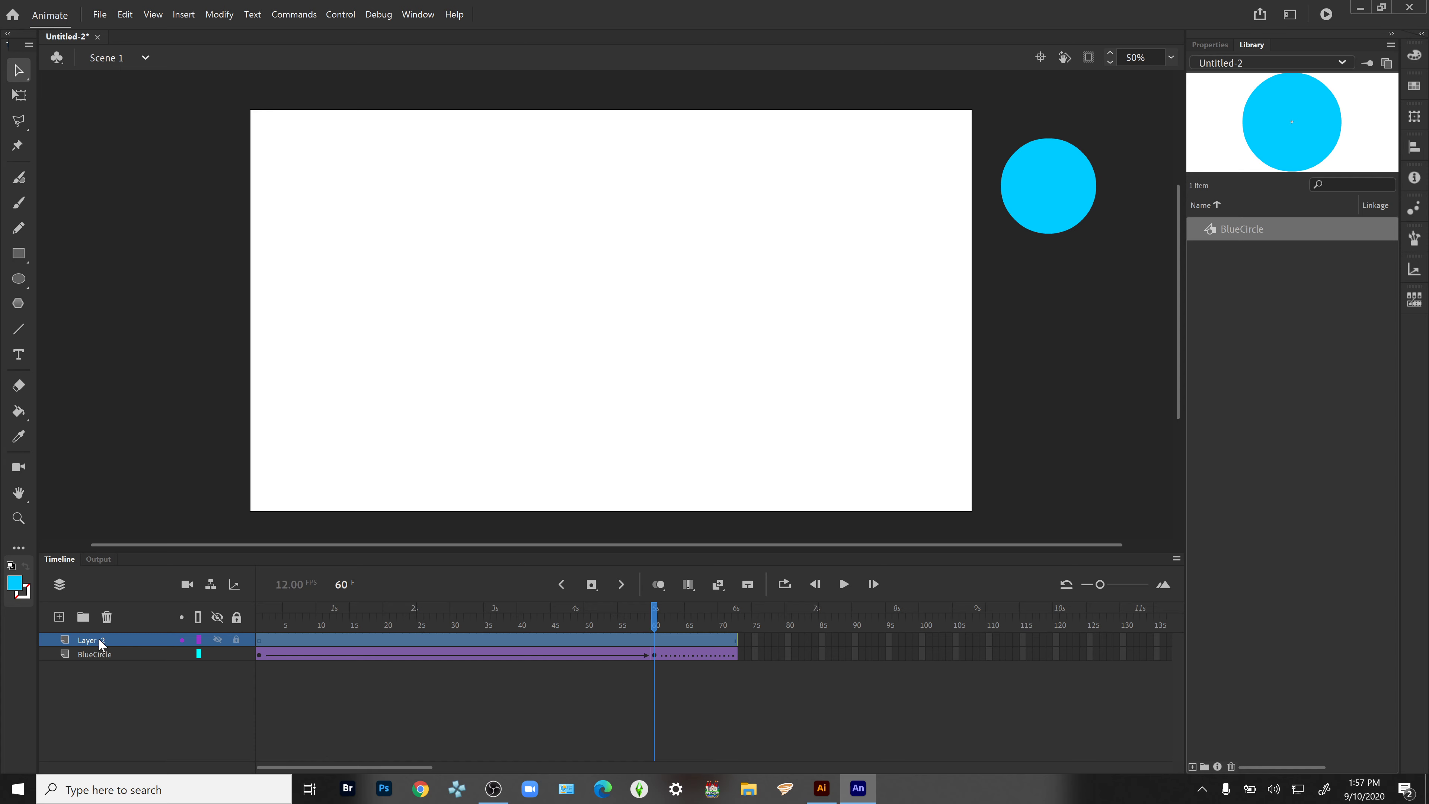
pyautogui.doubleClick(99, 640)
pyautogui.write('Blu')
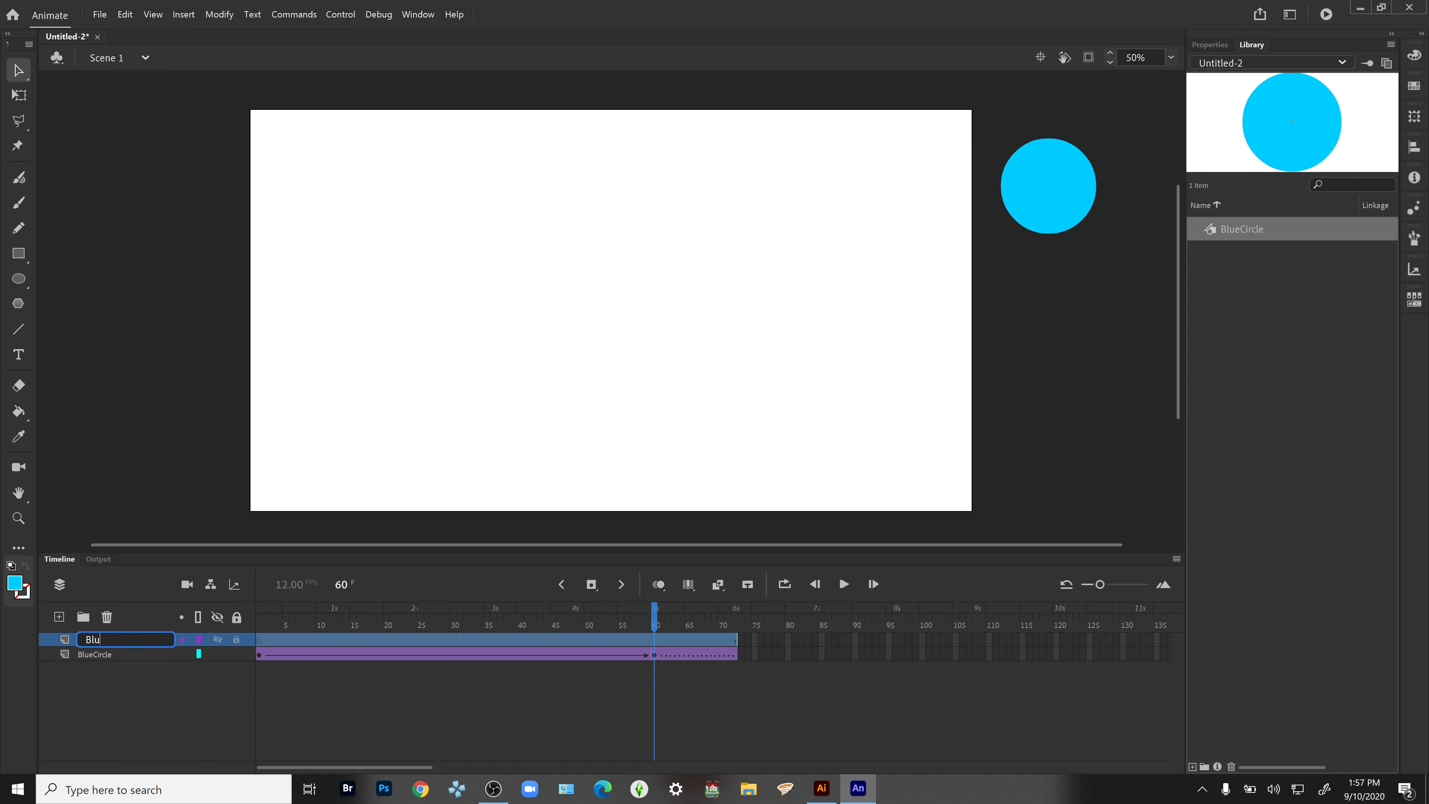
pyautogui.write('eCitcle')
pyautogui.press('BackSpace')
pyautogui.press('BackSpace')
pyautogui.press('BackSpace')
pyautogui.press('BackSpace')
pyautogui.write('ircleStop')
pyautogui.press('Return')
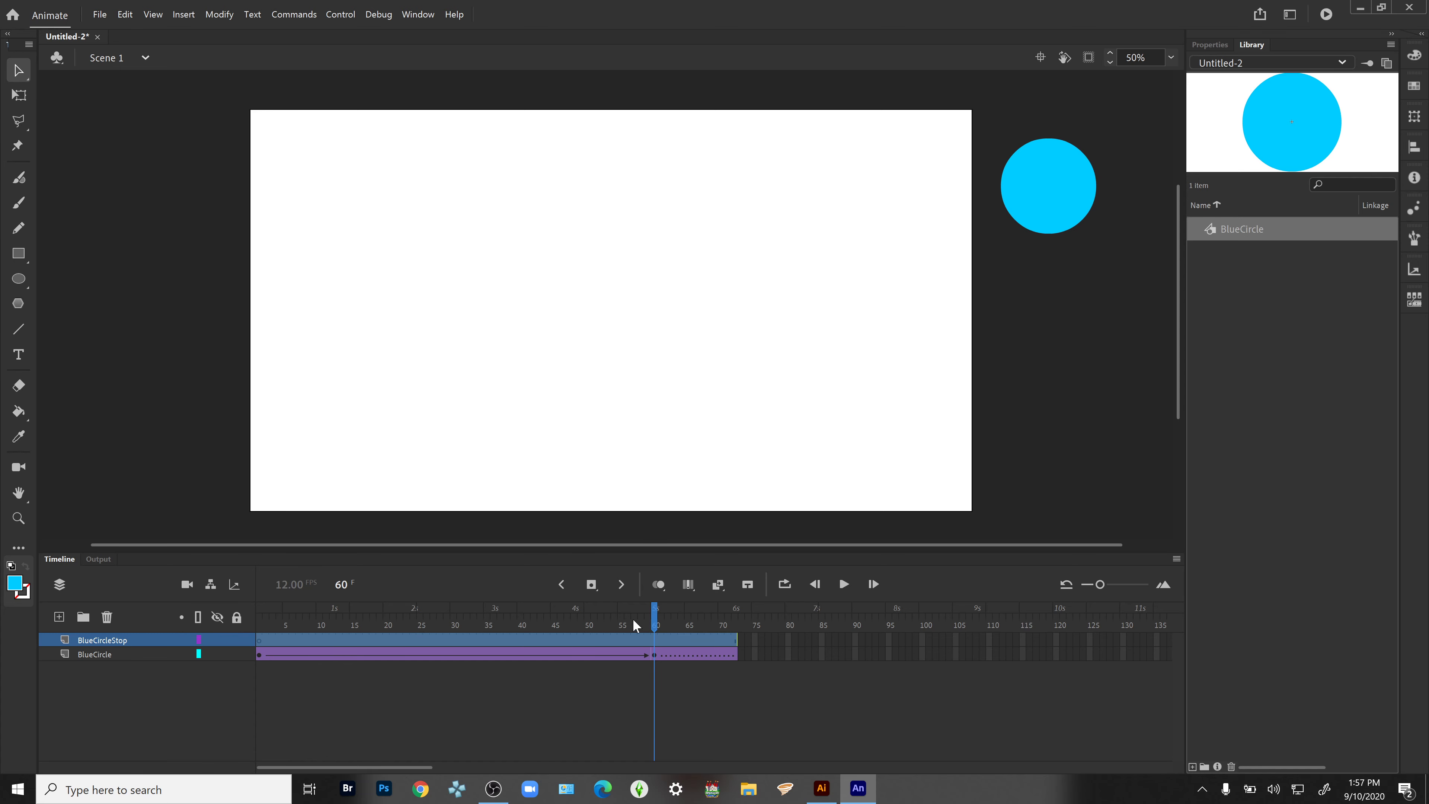
# Step: At frame 1 of BlueCircleStop, place a BlueCircle instance off the stage's left edge, aligned below the first circle, with the BlueCircle layer locked
pyautogui.click(258, 619)
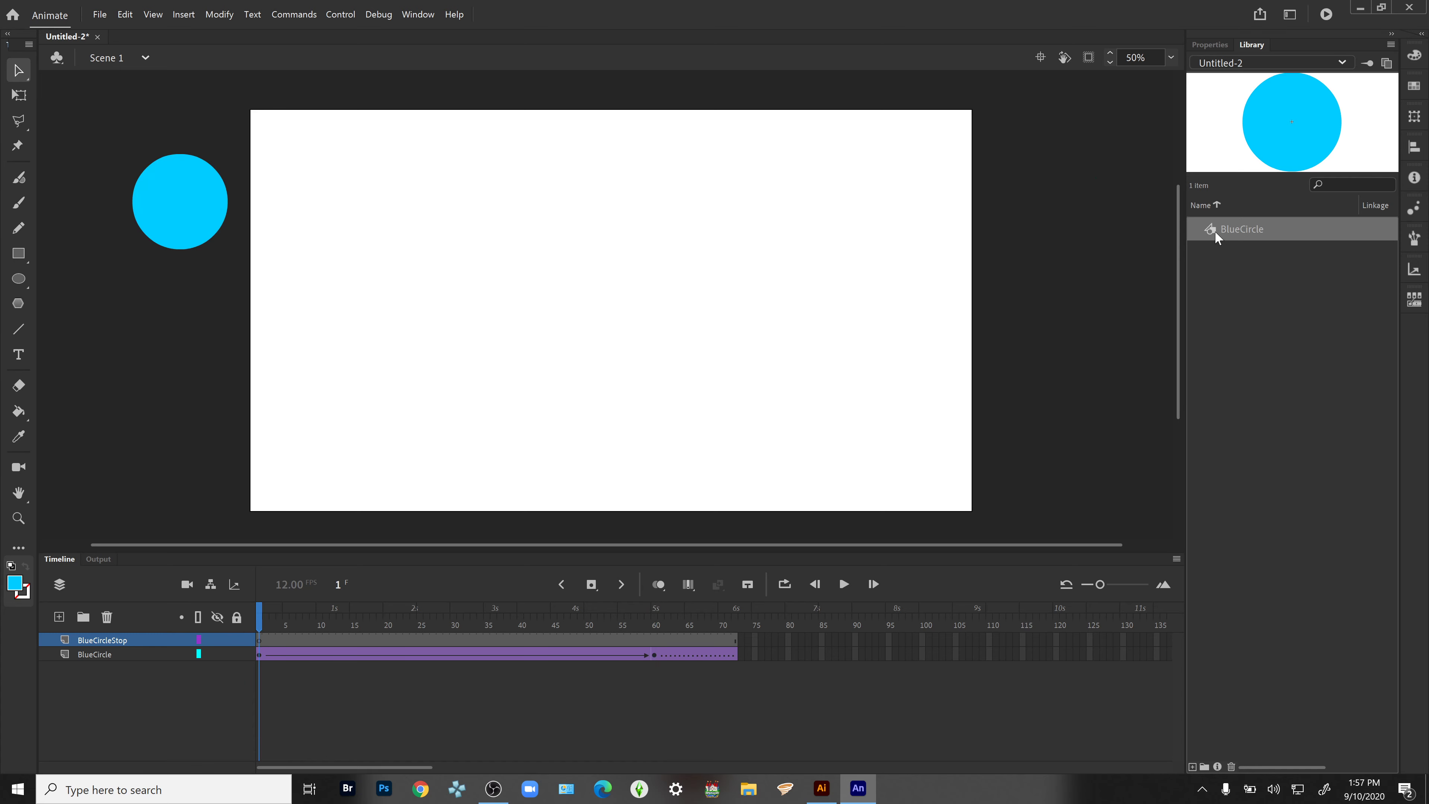
pyautogui.moveTo(1214, 230); pyautogui.dragTo(194, 392)
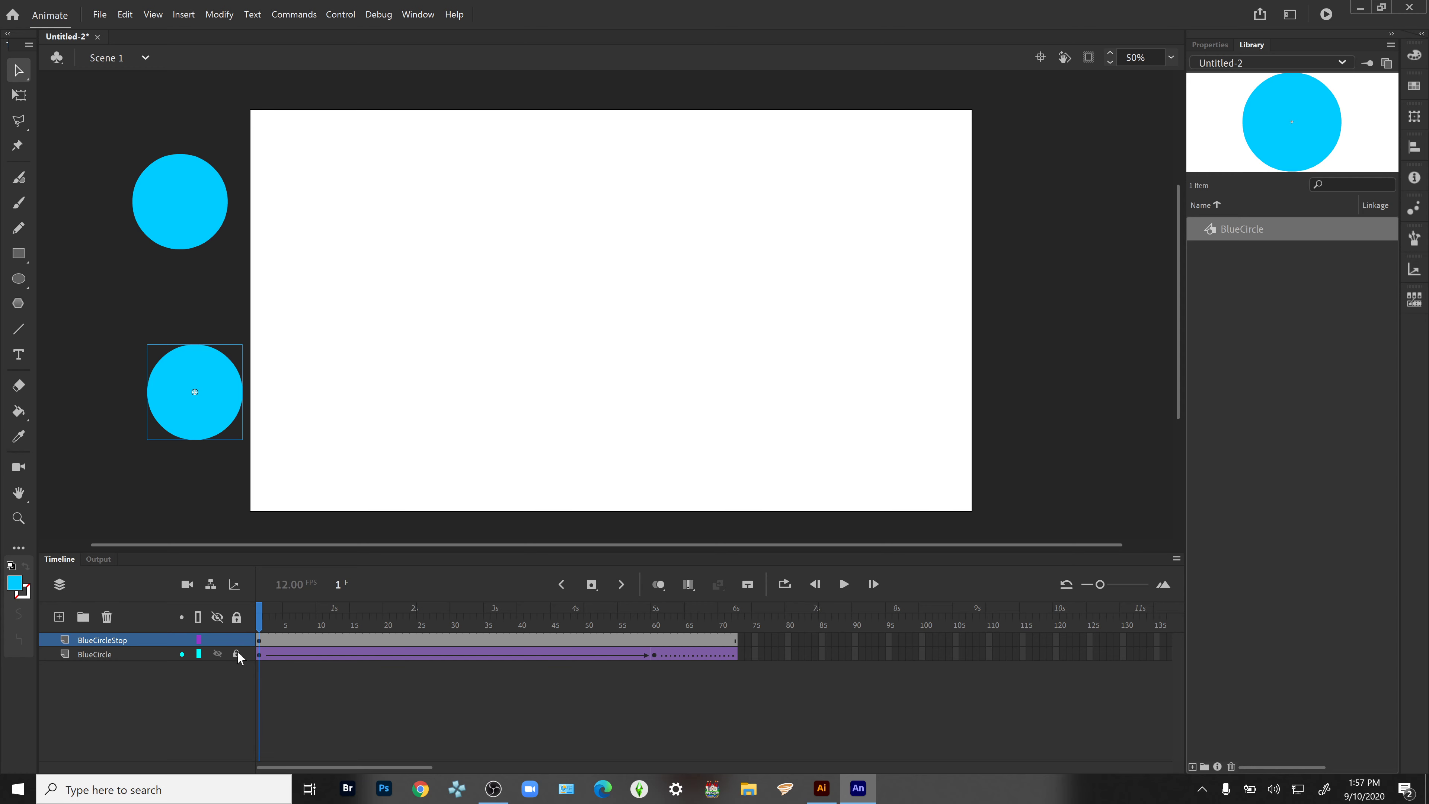
pyautogui.click(235, 653)
pyautogui.moveTo(204, 437); pyautogui.dragTo(176, 406)
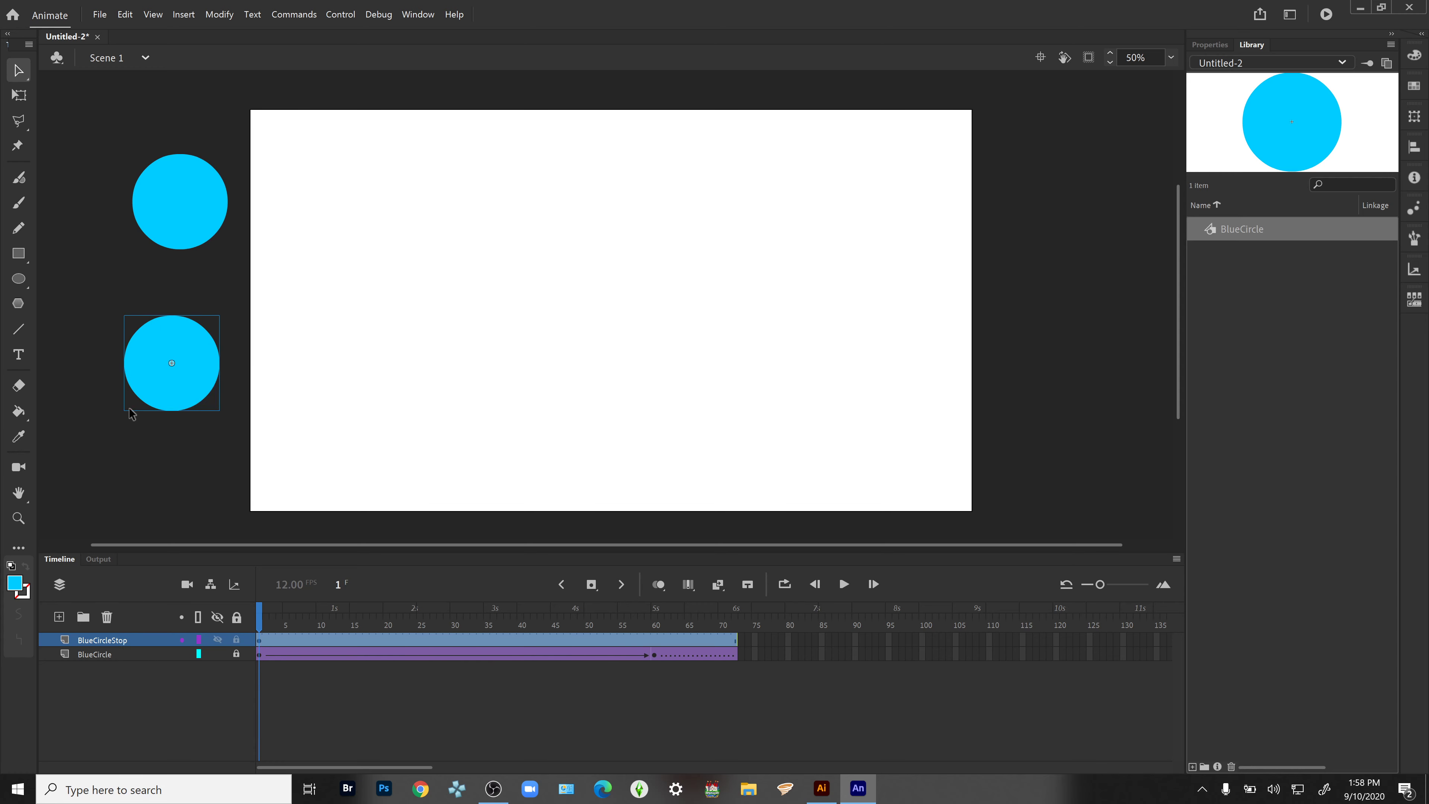
pyautogui.moveTo(167, 392); pyautogui.dragTo(176, 392)
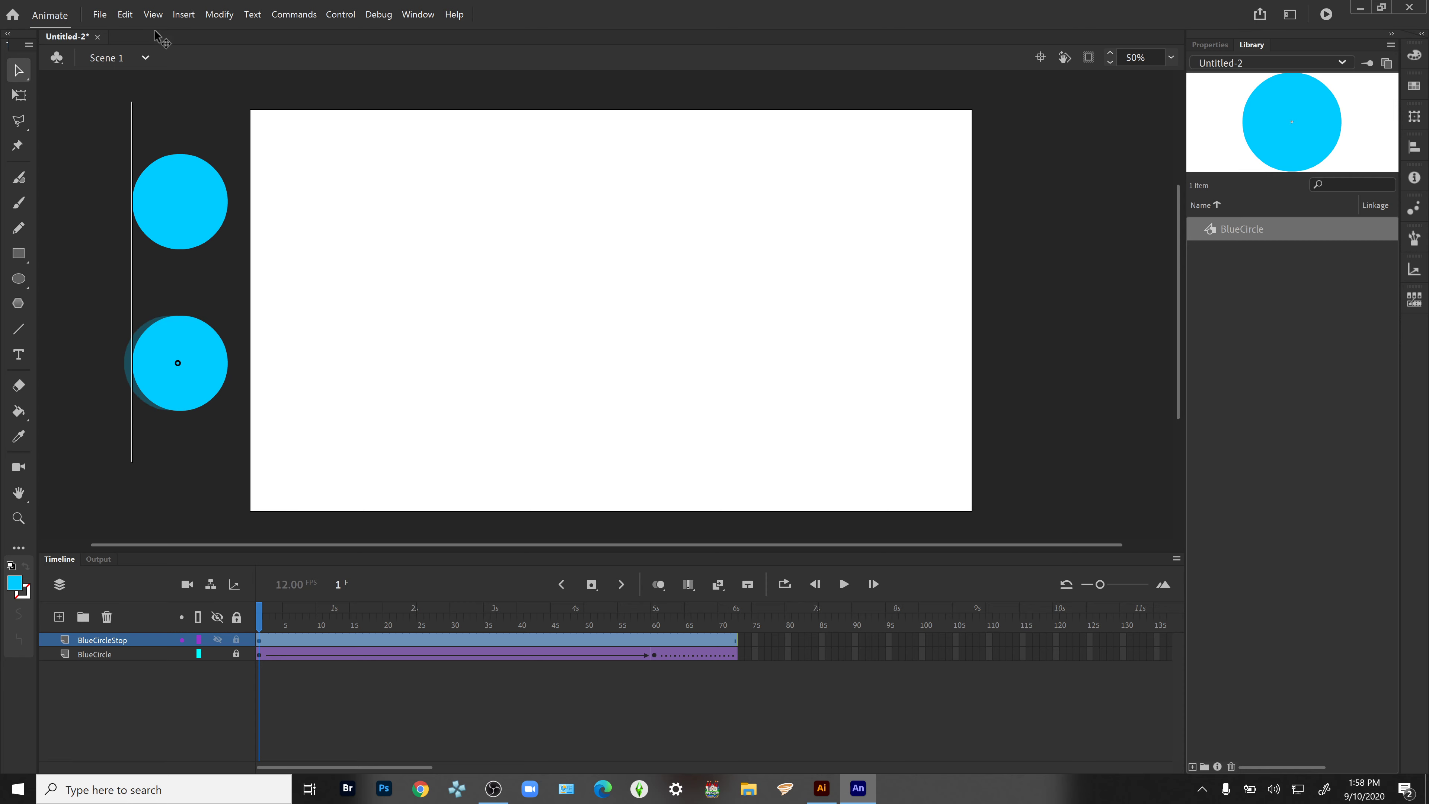
# Step: Create a classic tween on BlueCircleStop and move its circle horizontally to about the middle of the stage at frame 24
pyautogui.click(182, 15)
pyautogui.click(198, 49)
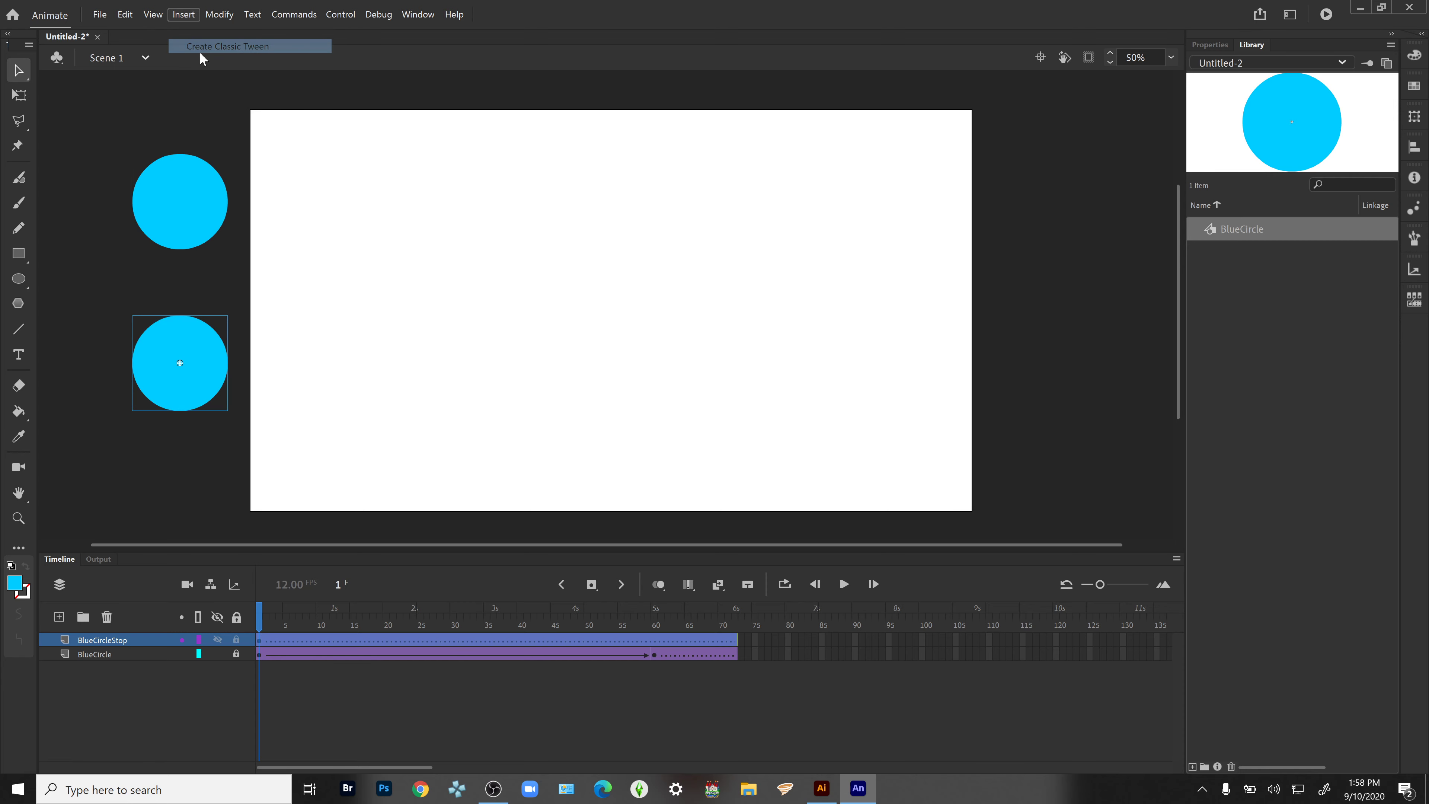
pyautogui.click(415, 643)
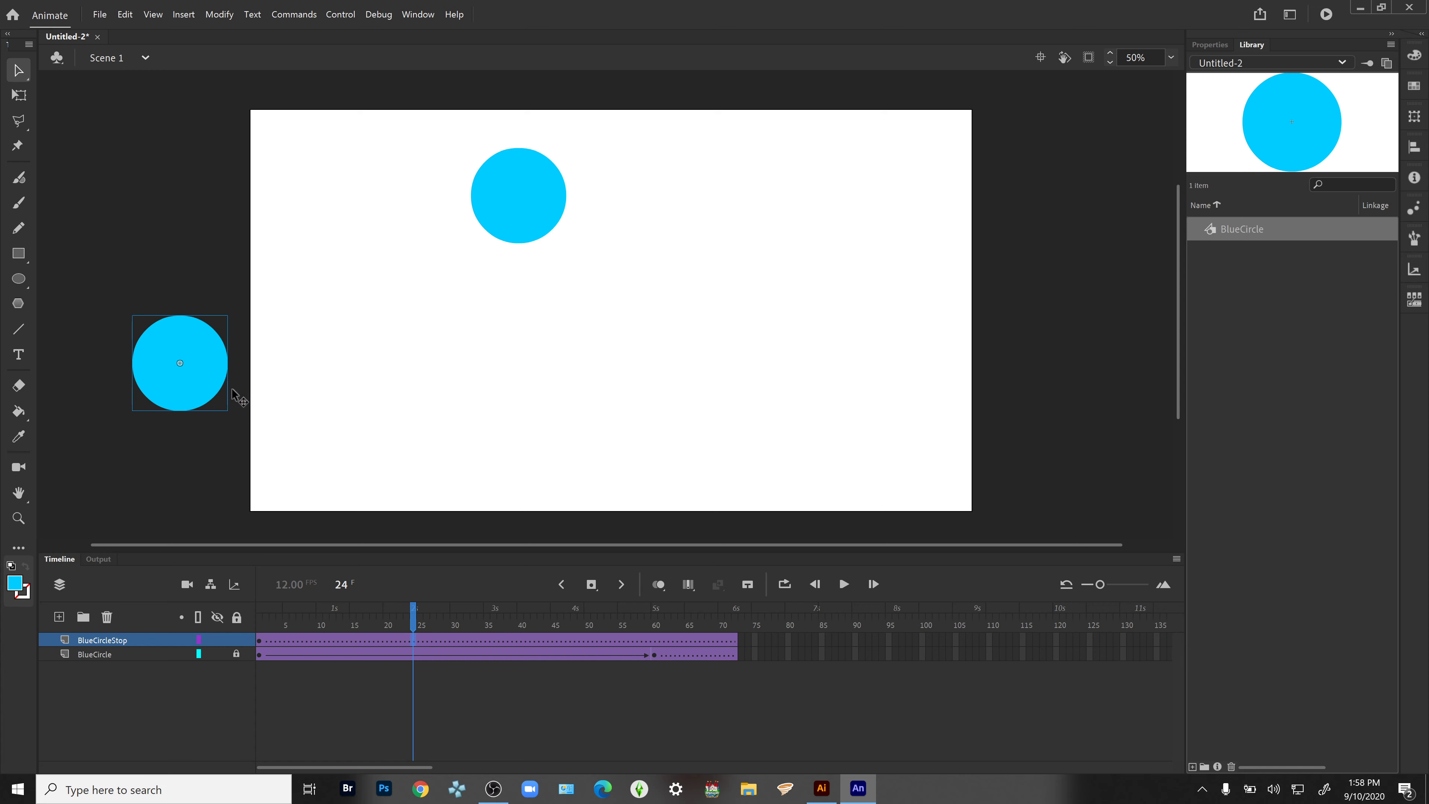
pyautogui.moveTo(226, 391); pyautogui.dragTo(623, 381)
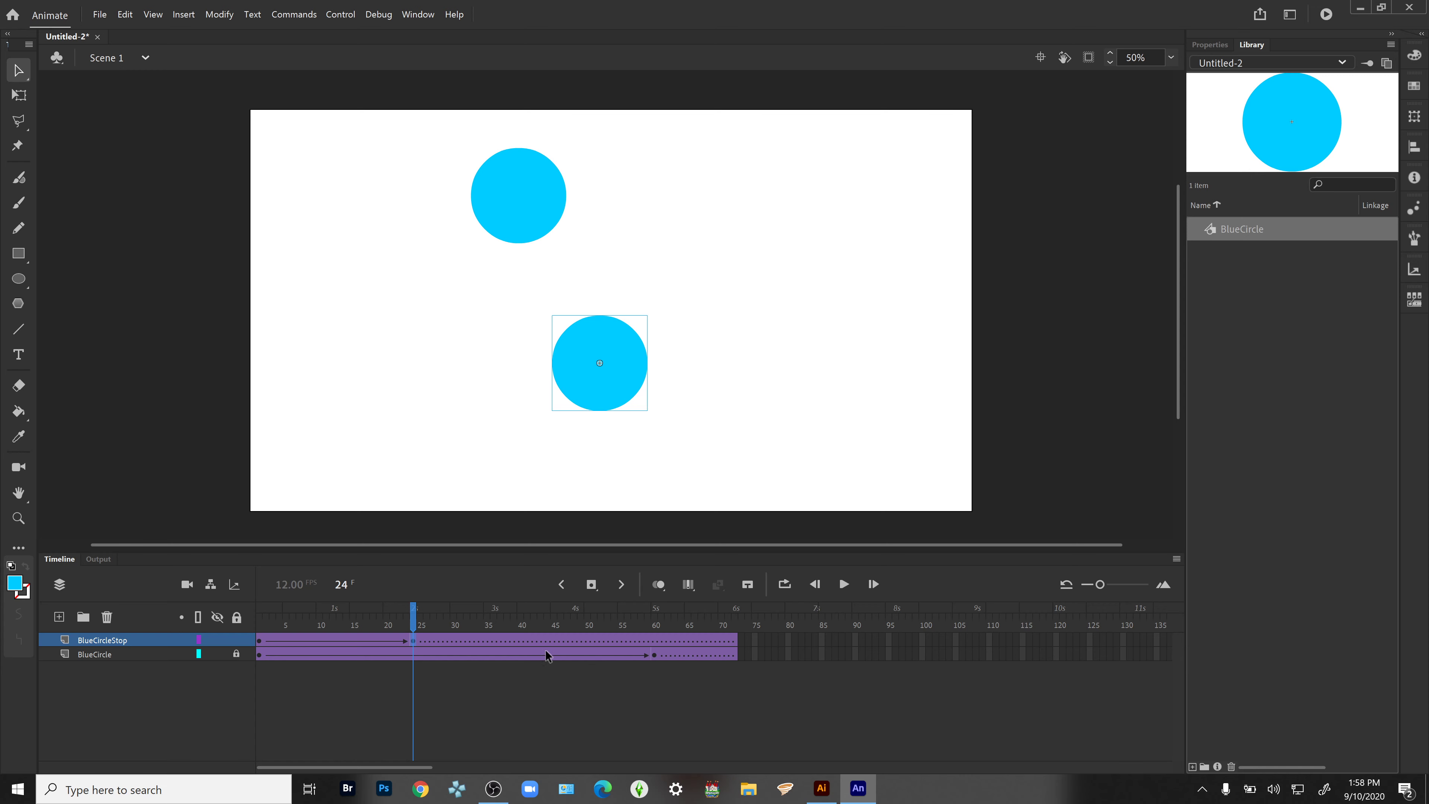
# Step: Insert a keyframe at frame 48 of BlueCircleStop to hold the circle at mid-stage
pyautogui.click(574, 646)
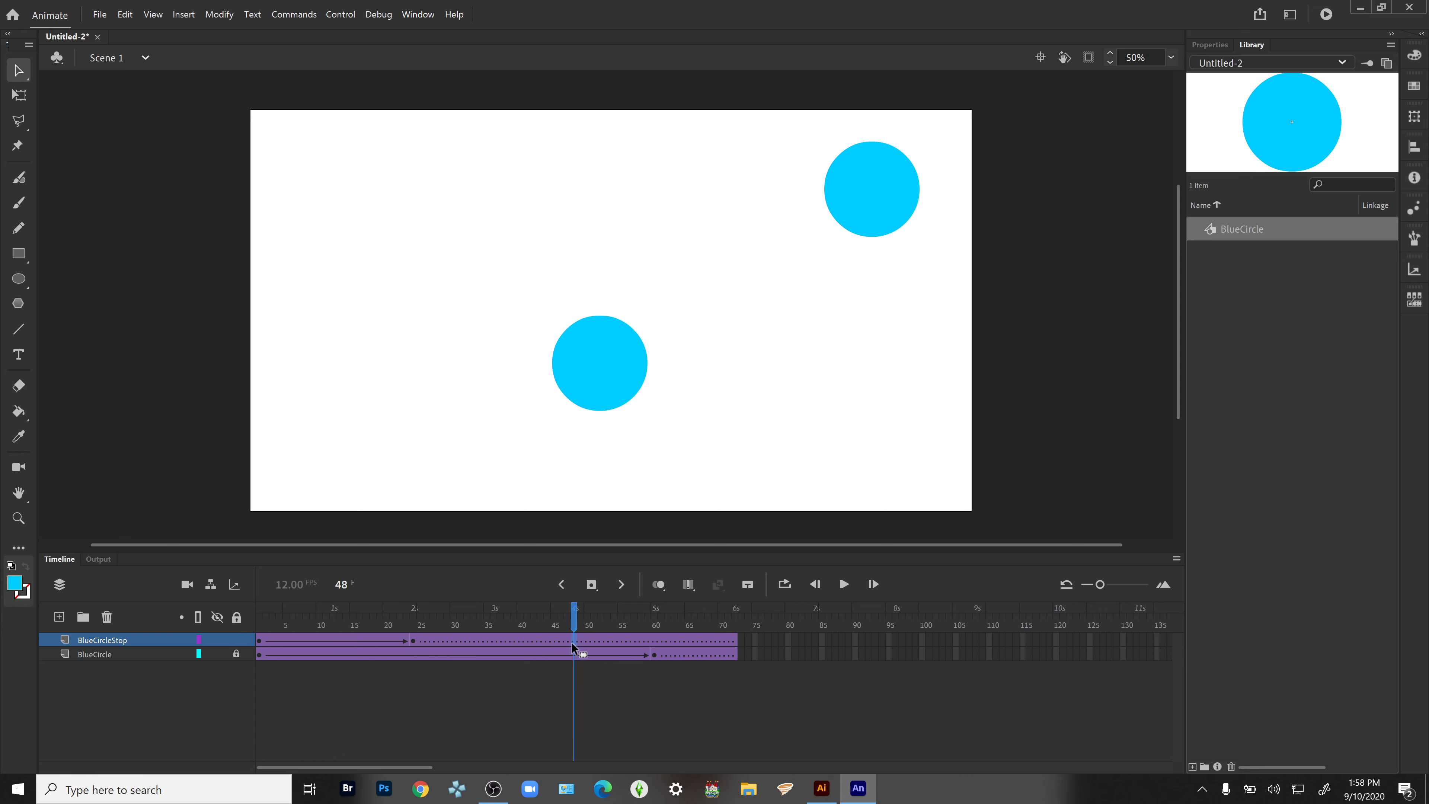
pyautogui.click(183, 14)
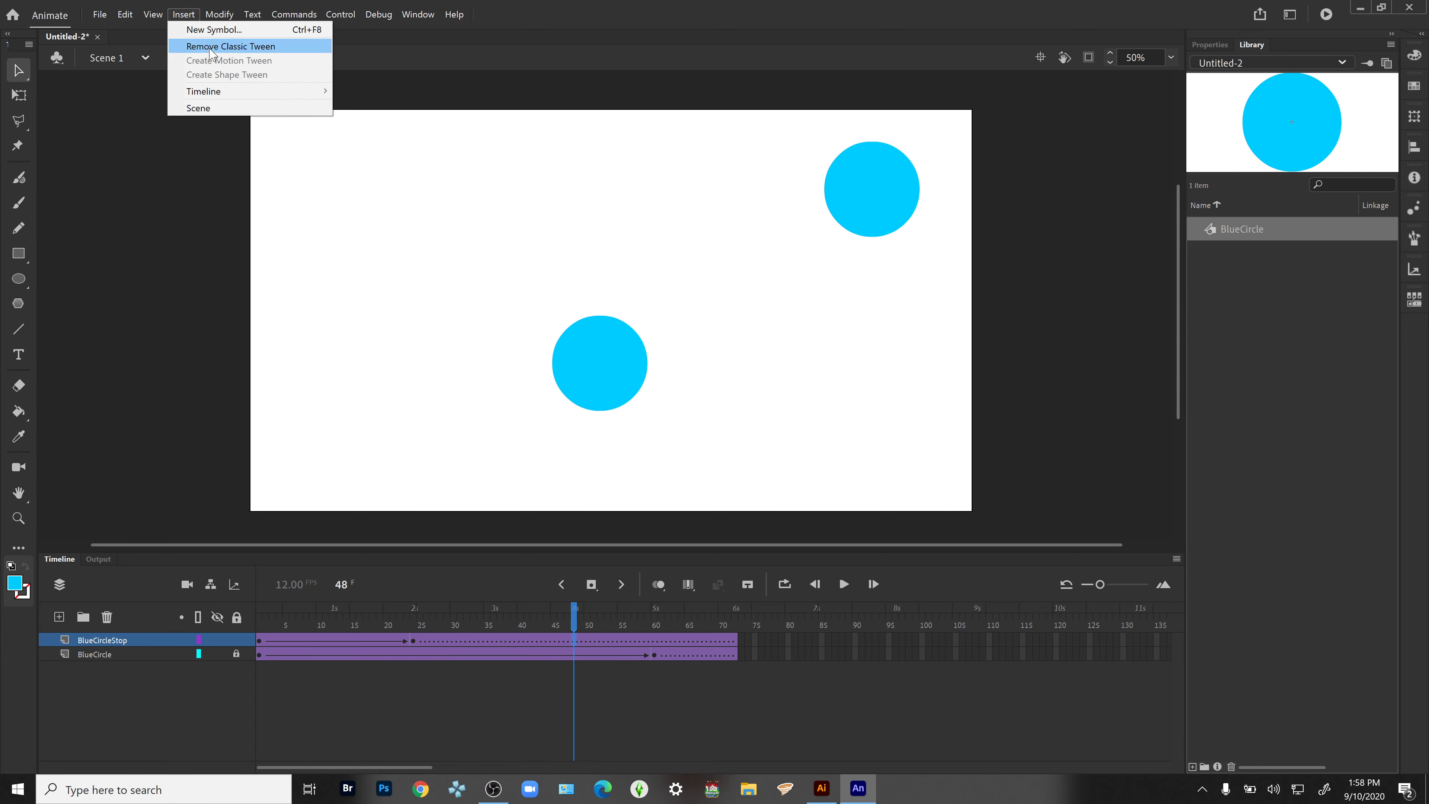
pyautogui.moveTo(211, 91)
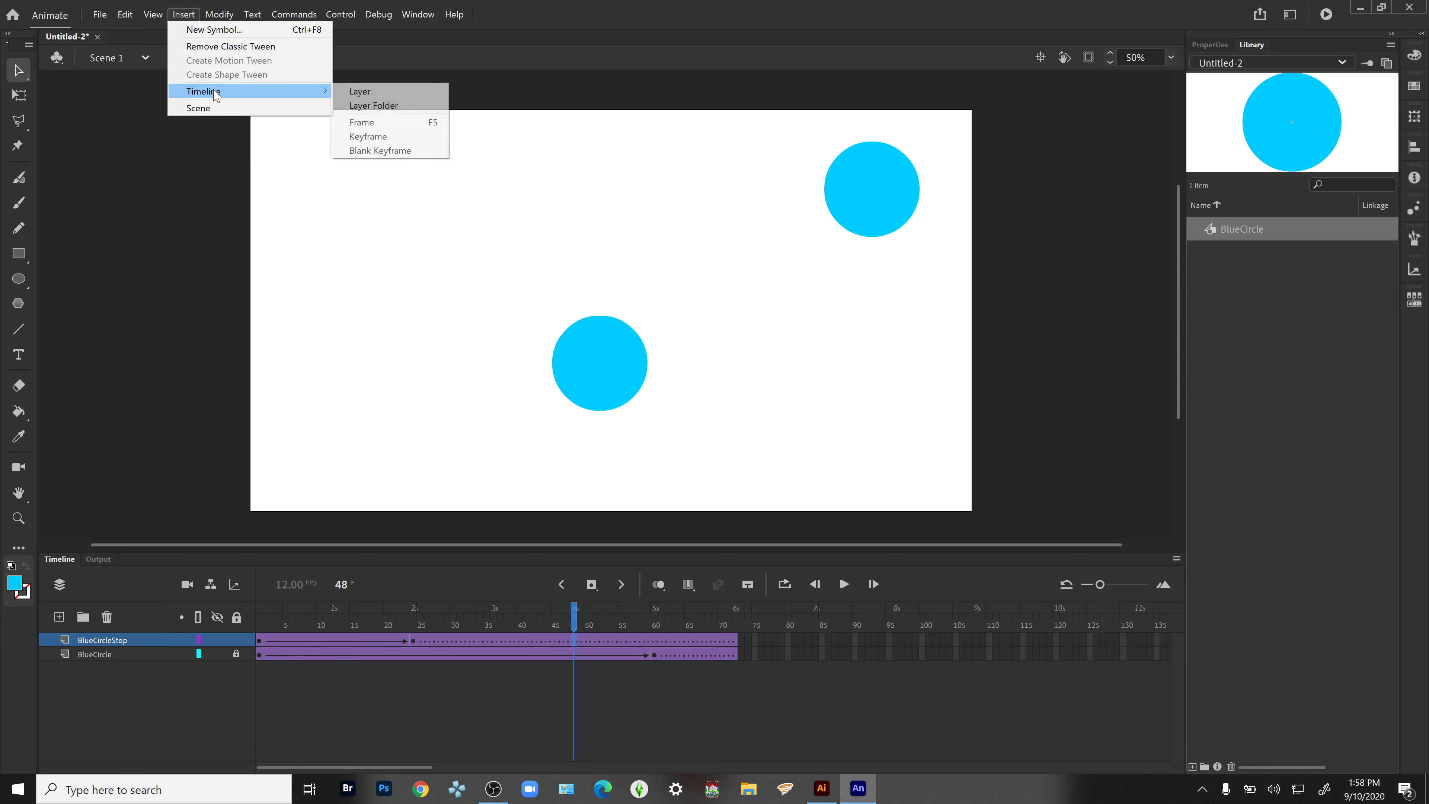
pyautogui.click(406, 136)
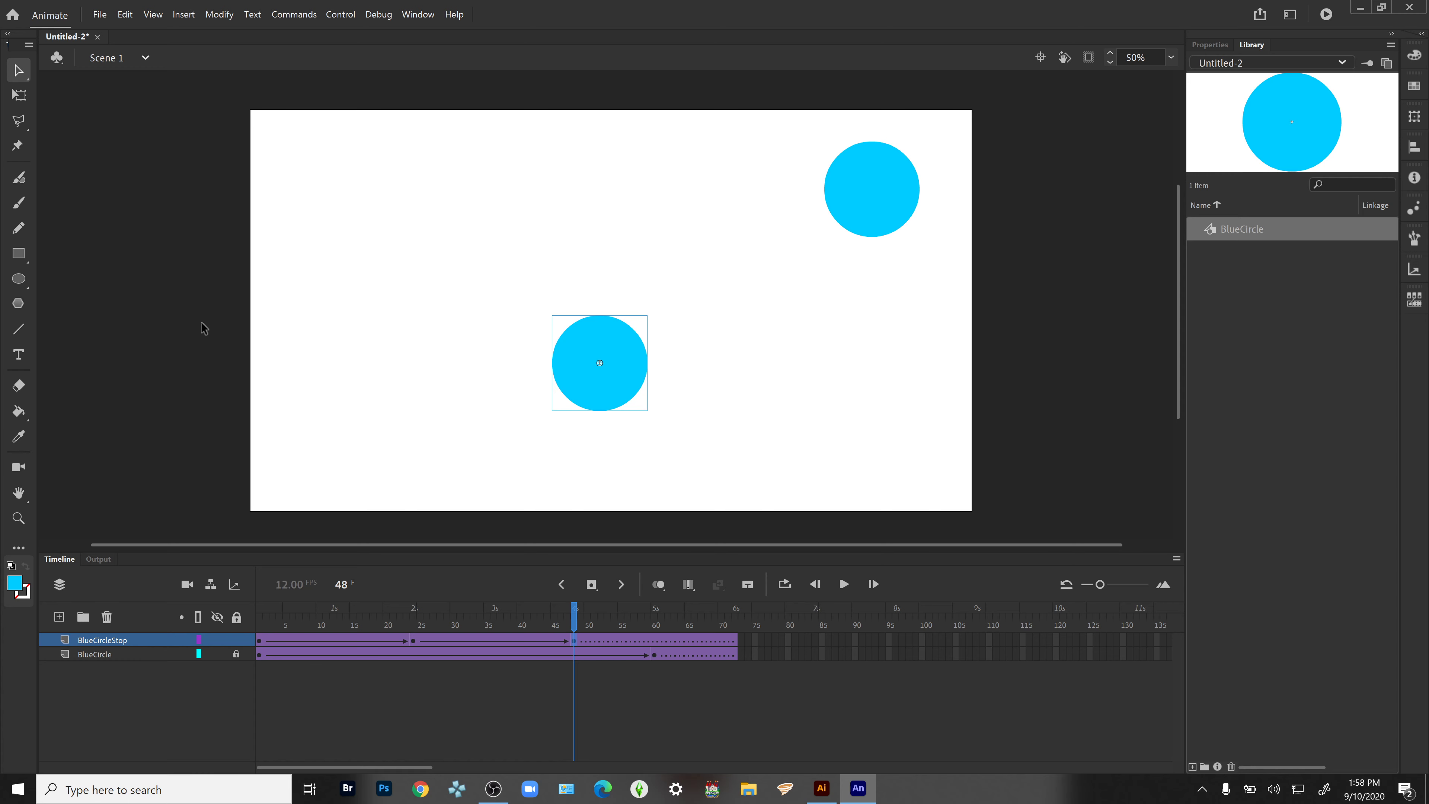
# Step: At frame 60 of BlueCircleStop, move the circle past the stage's right edge, directly below the other circle
pyautogui.click(654, 653)
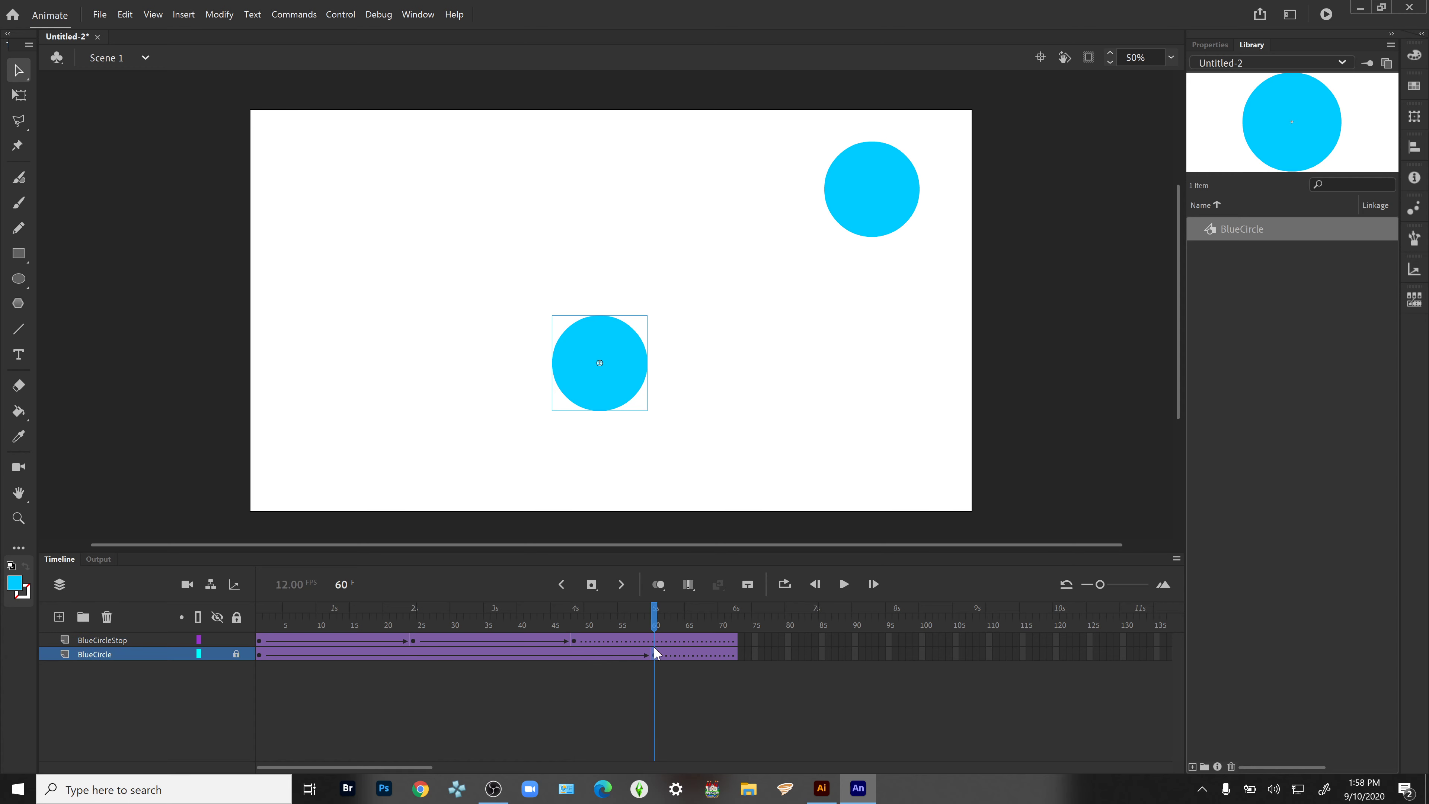
pyautogui.click(654, 641)
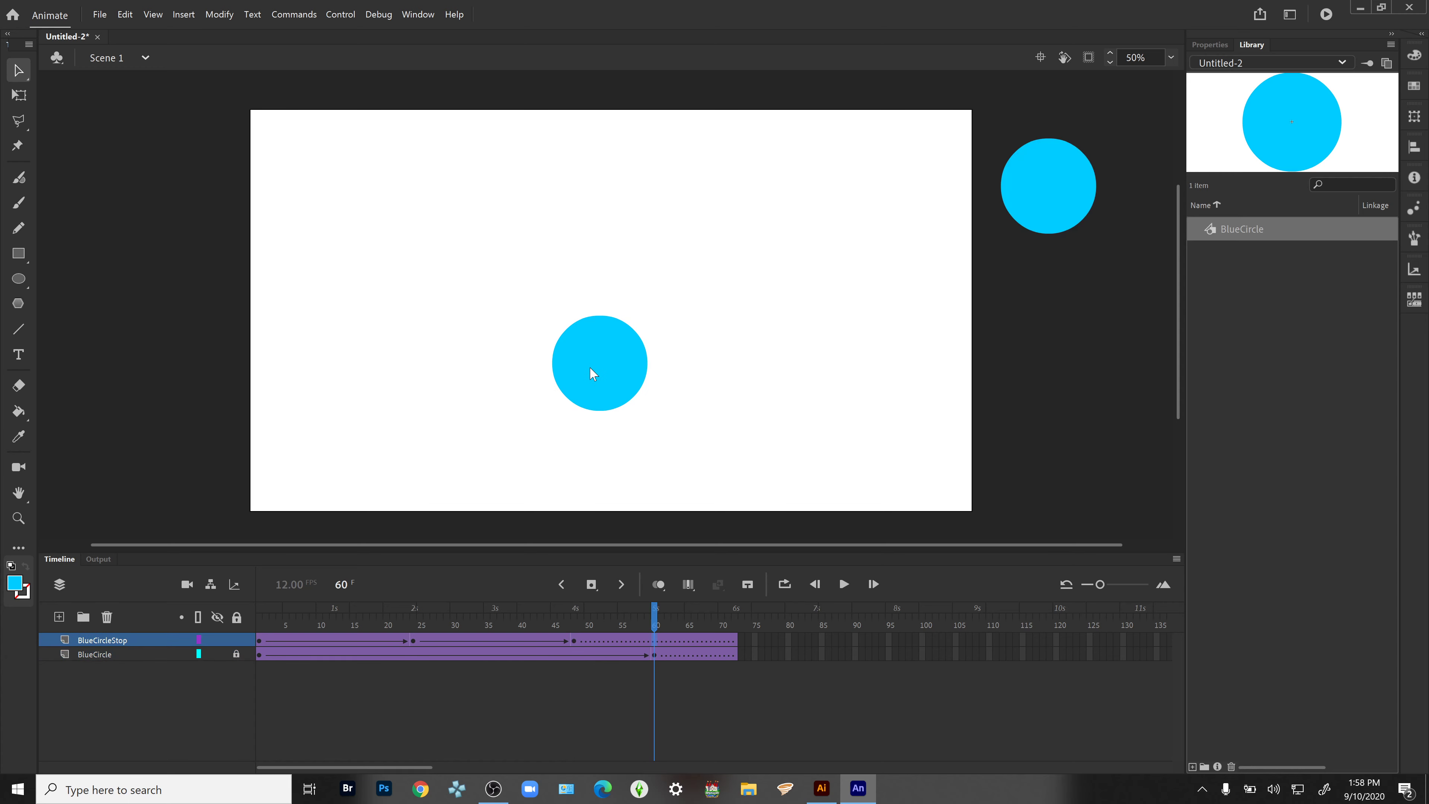
pyautogui.moveTo(631, 381); pyautogui.dragTo(1043, 392)
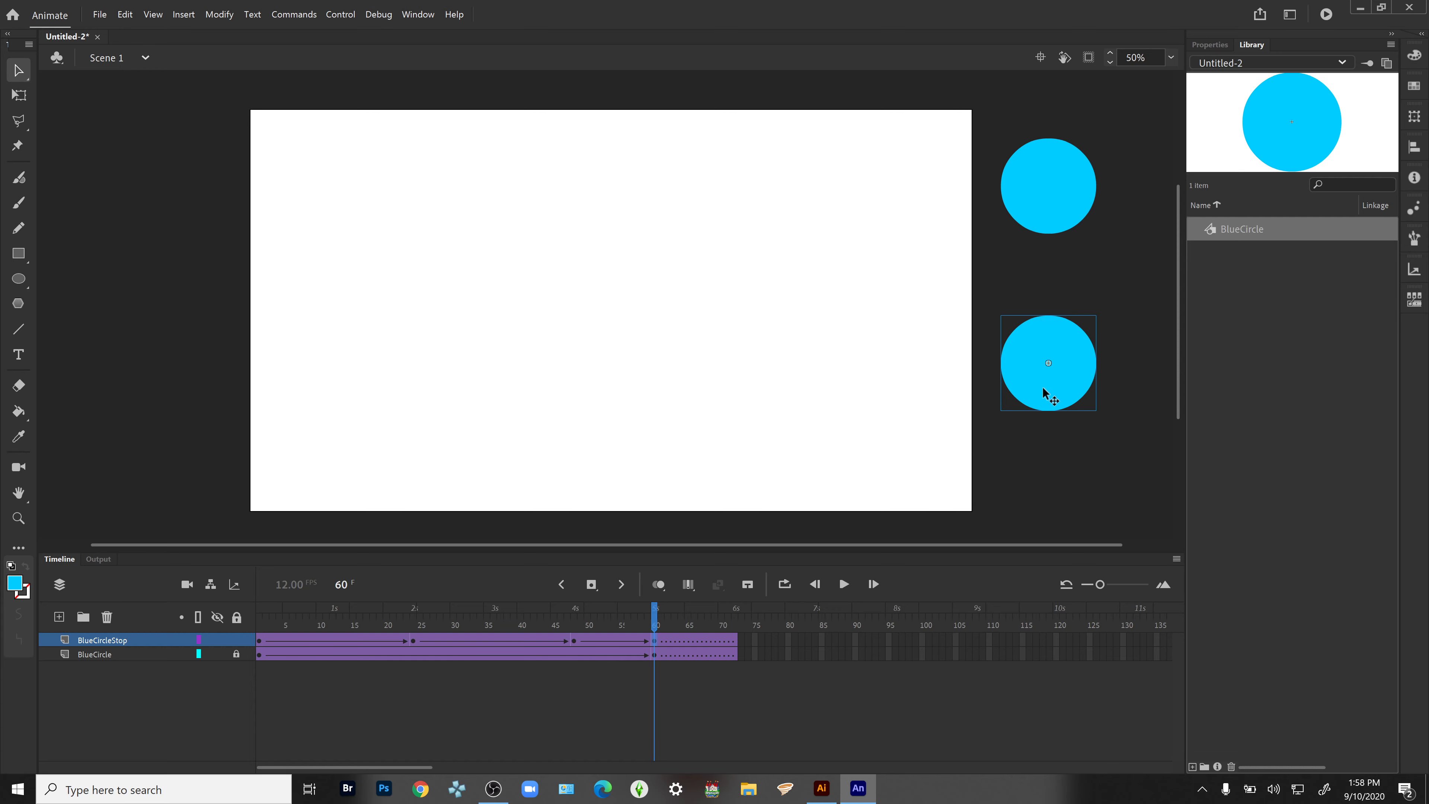
# Step: Play the animation as a test movie, and scrub the timeline between frames 1 and 60 to compare both circles' motion
pyautogui.hotkey('ctrl', 'Return')
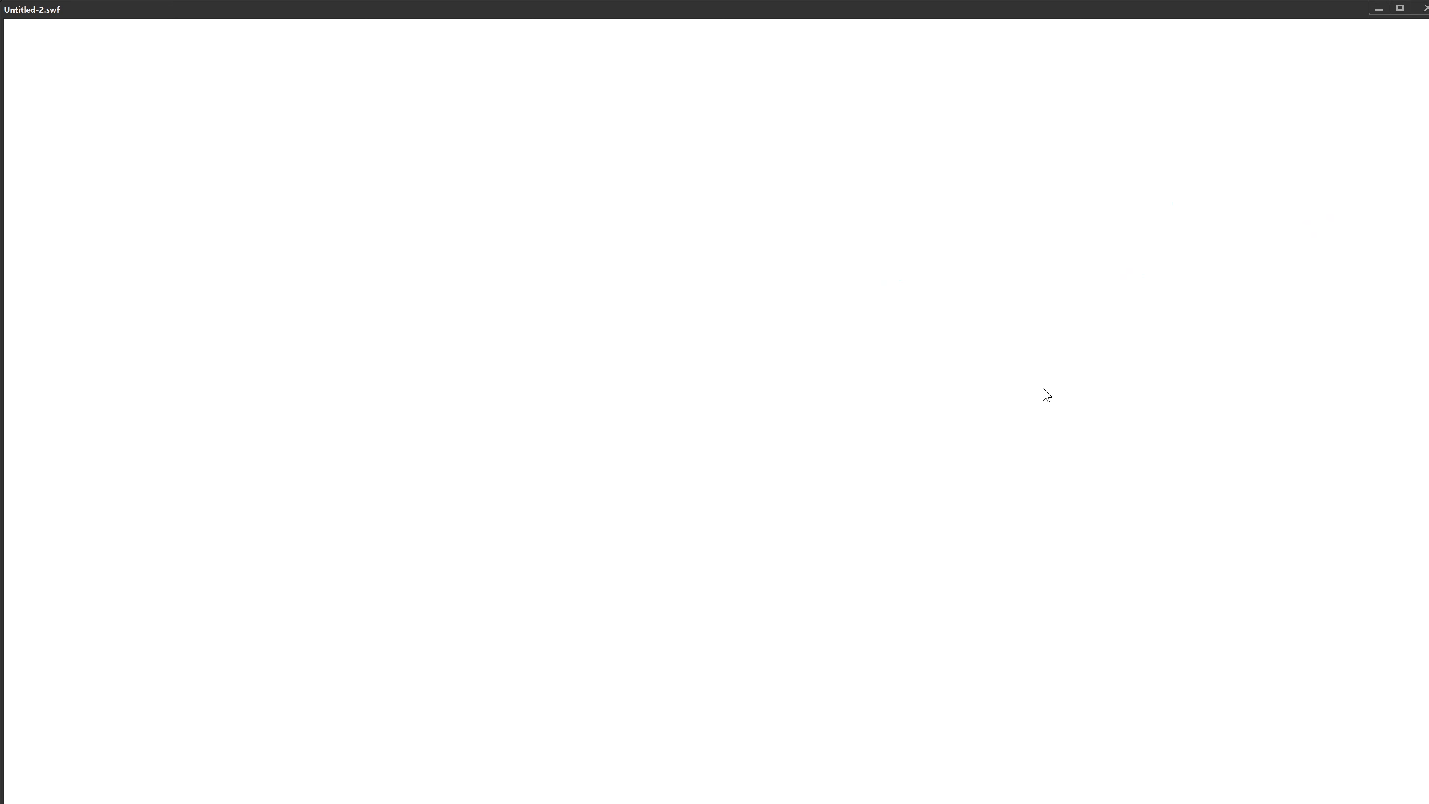
pyautogui.click(1425, 10)
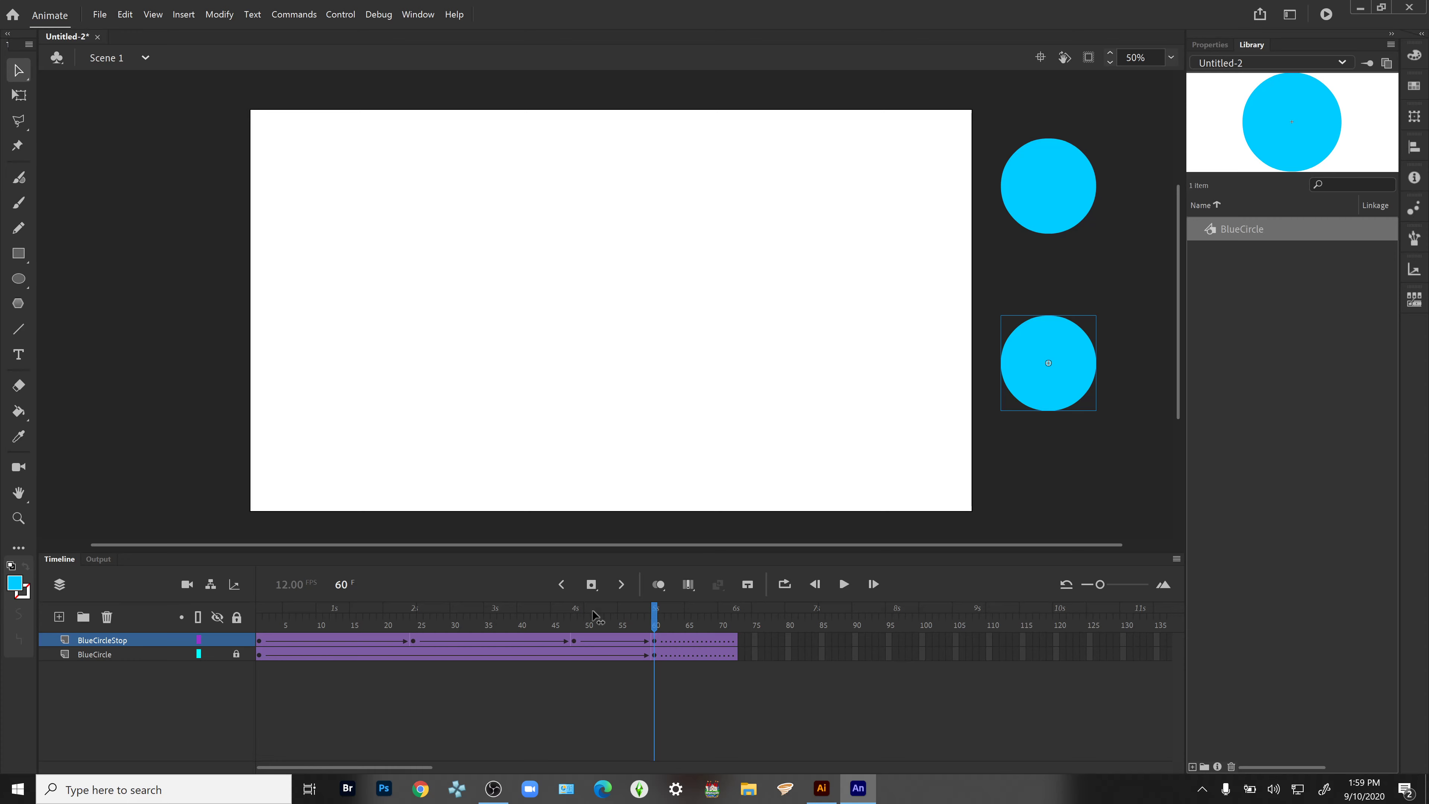
pyautogui.moveTo(536, 618); pyautogui.dragTo(656, 622)
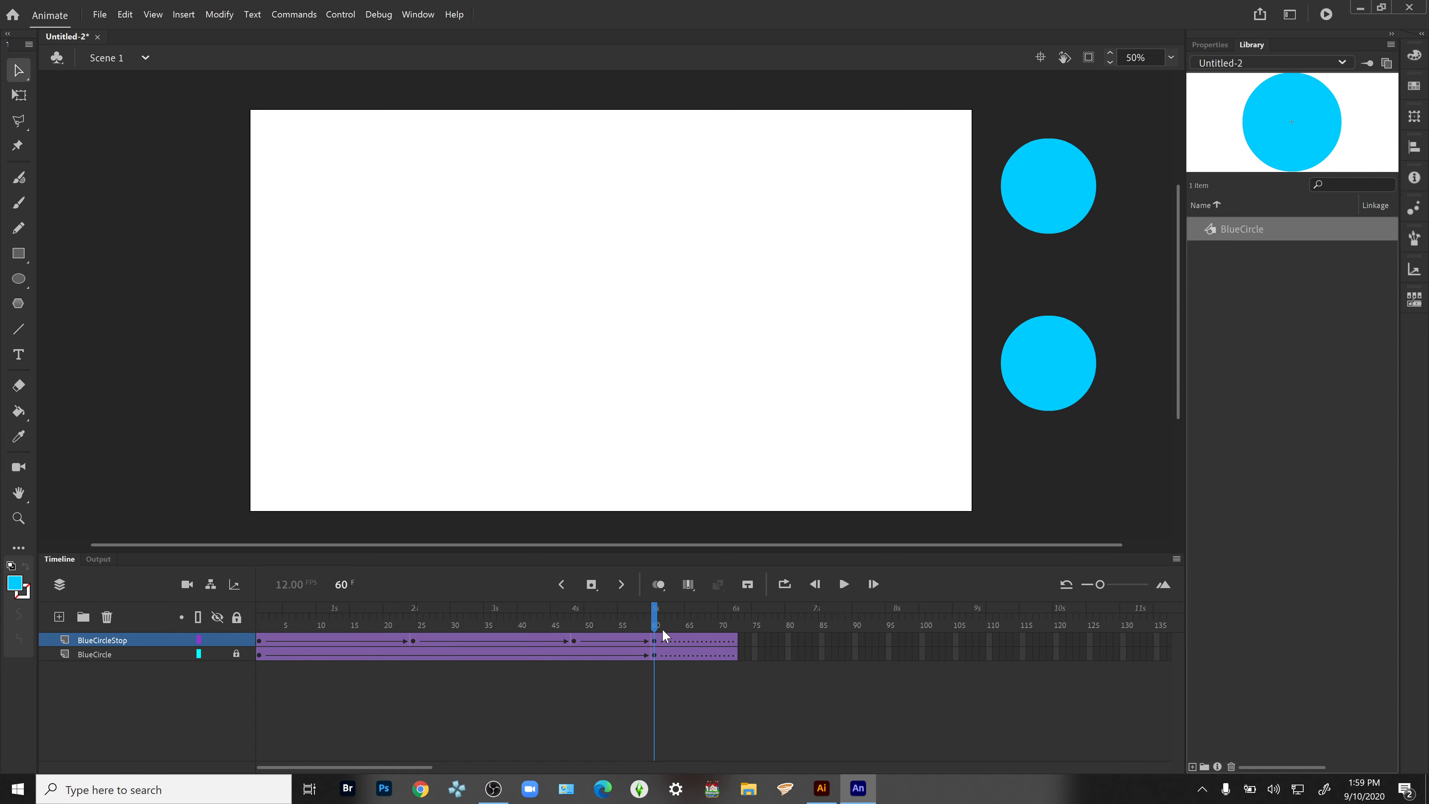
pyautogui.moveTo(654, 619); pyautogui.dragTo(251, 638)
pyautogui.moveTo(354, 640); pyautogui.dragTo(654, 651)
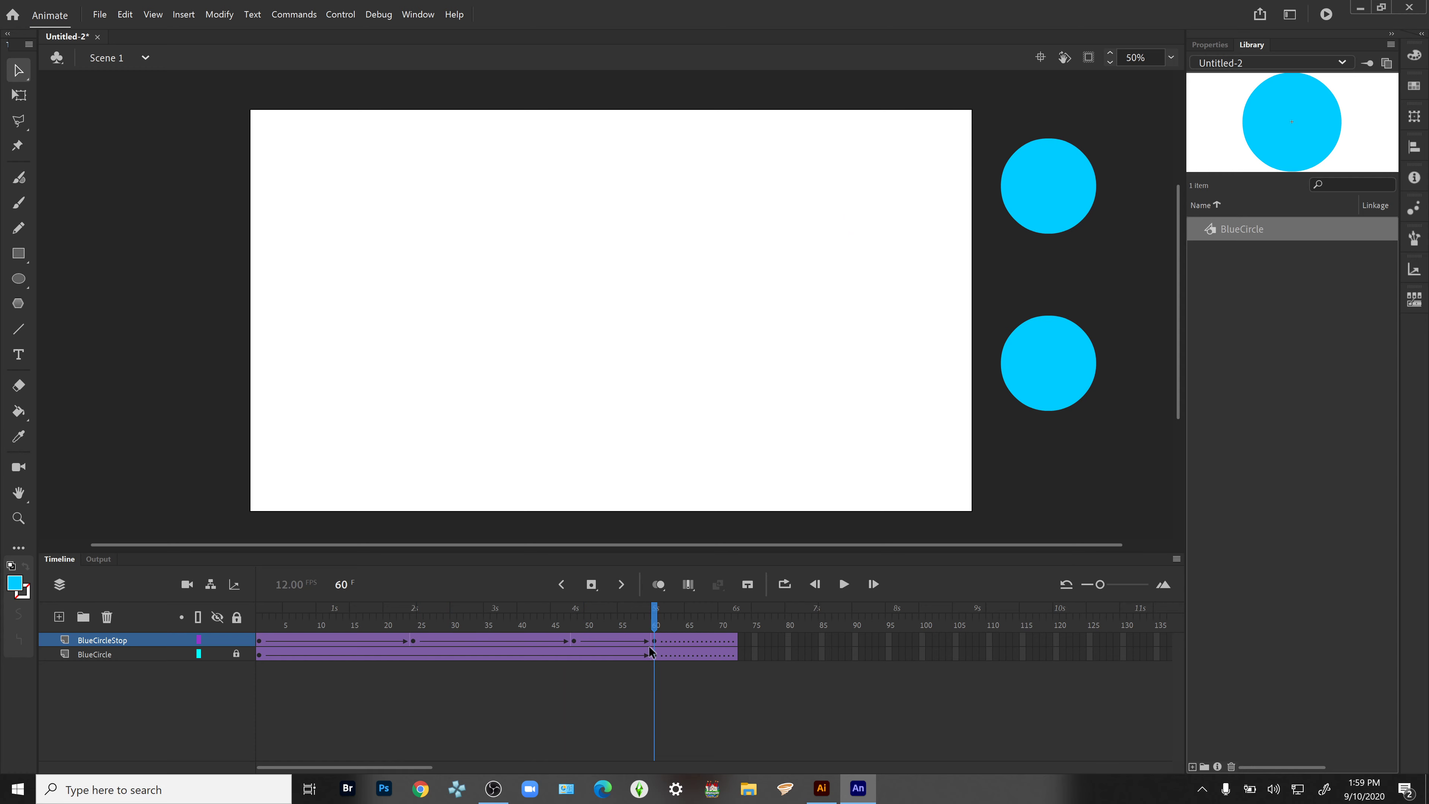